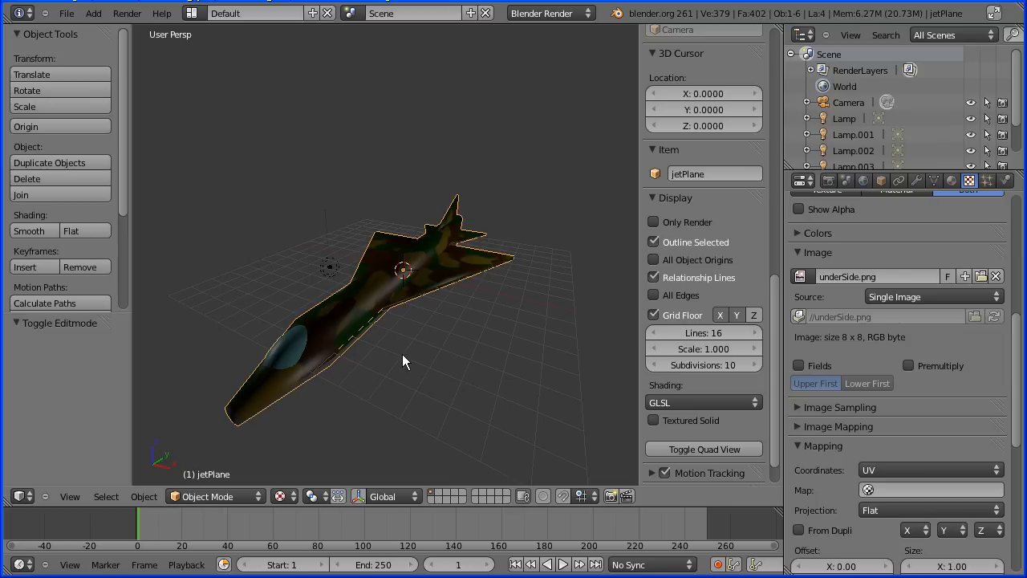
Step: Start a new scene, then open the recently used file containing the untextured red jet plane
middle_click_drag(402, 355, 400, 342)
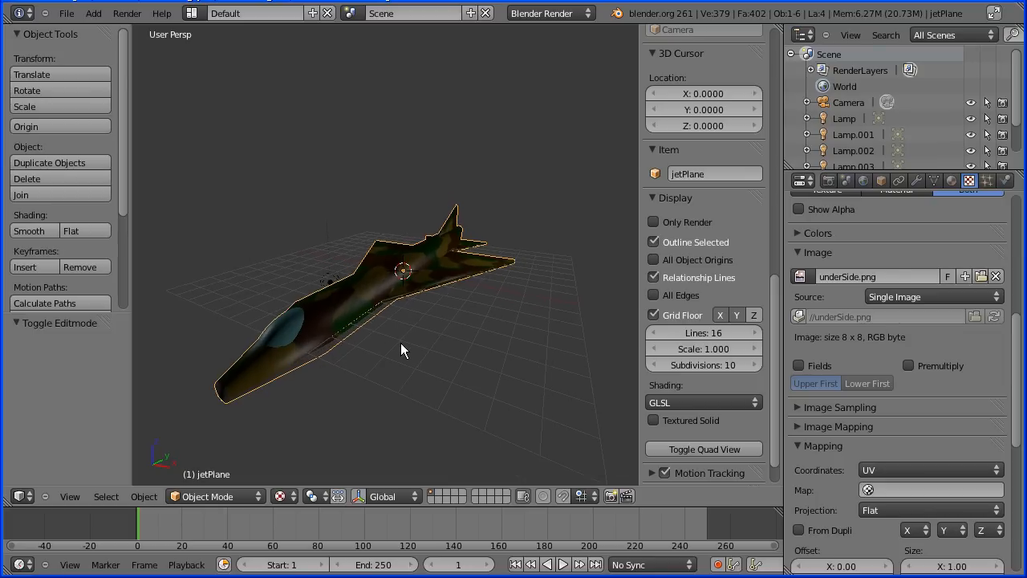
left_click(73, 14)
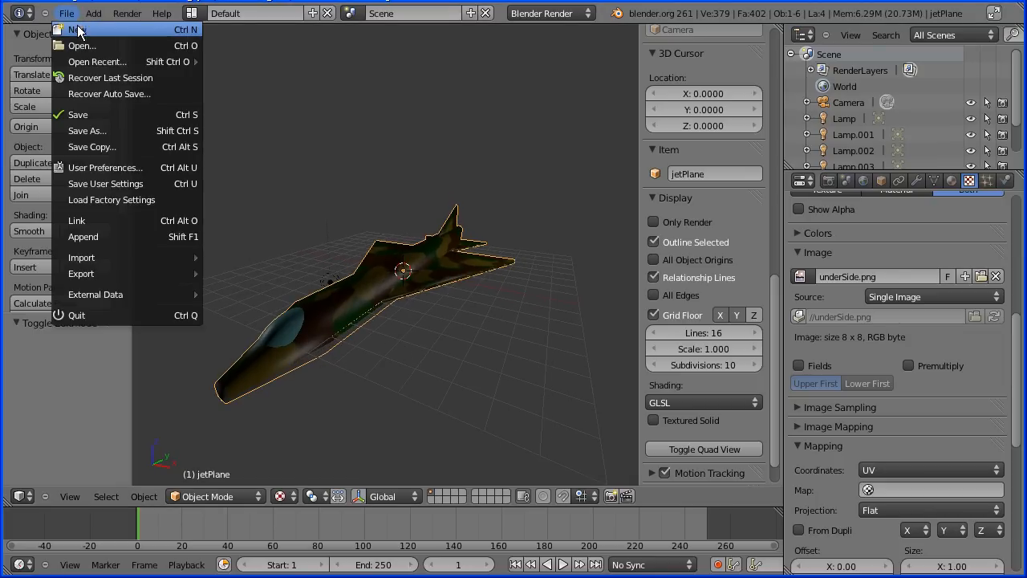
left_click(88, 36)
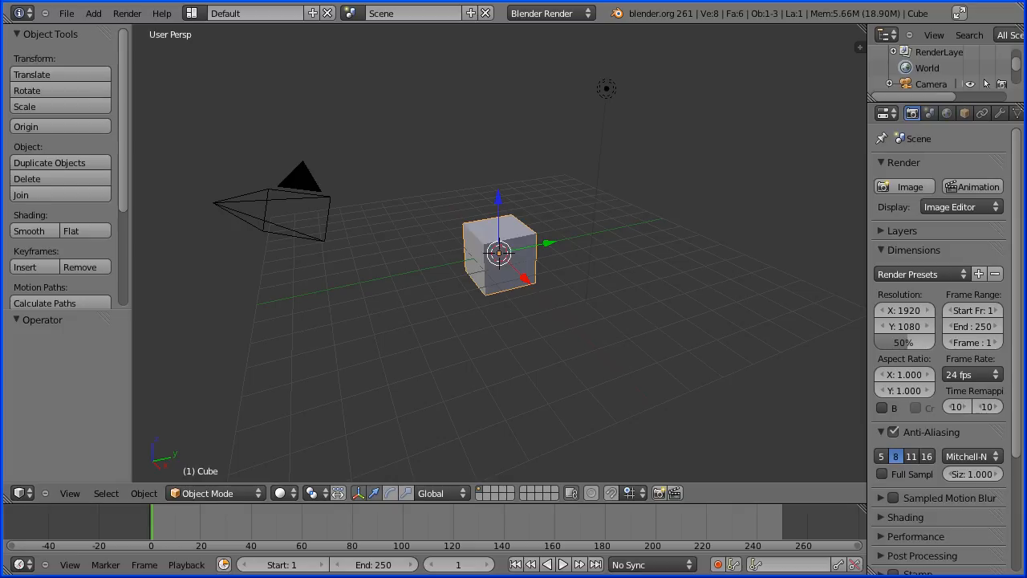
left_click(67, 13)
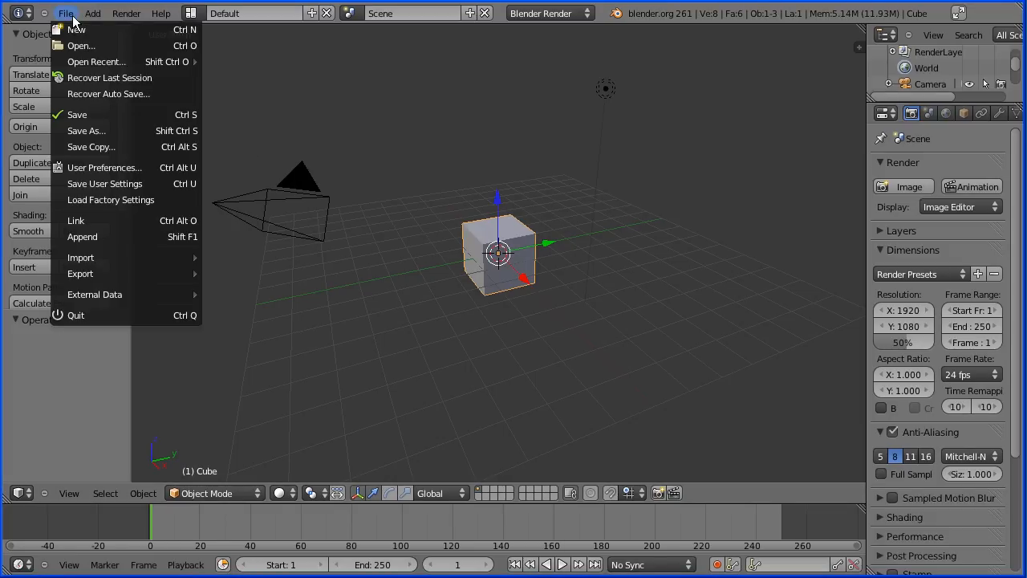
mouse_move(101, 62)
left_click(245, 62)
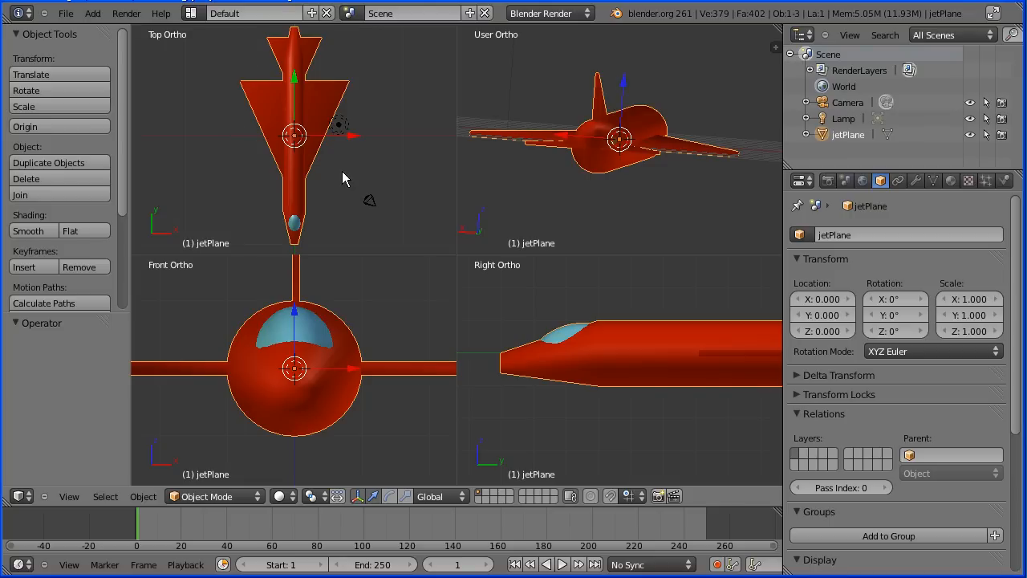
Step: Move the lamp in the top view to the tail-side corner at about X 13.7, Y 9.1
right_click(339, 126)
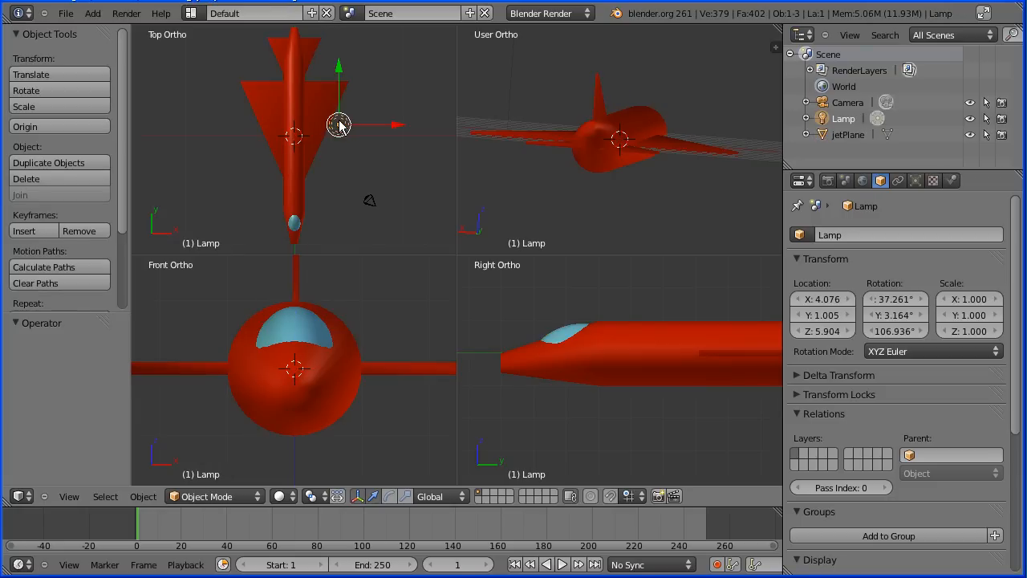
key("g")
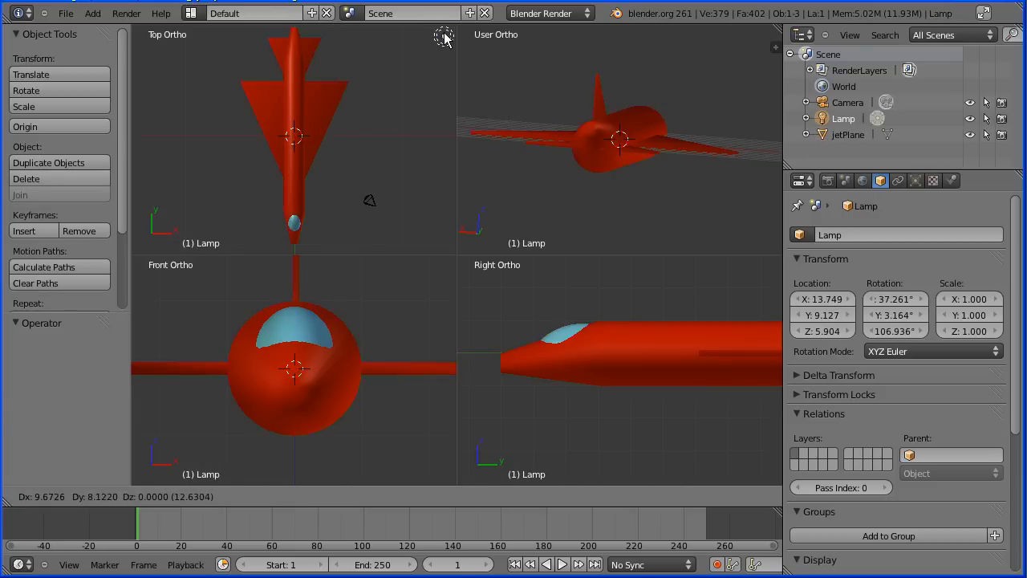
left_click(444, 37)
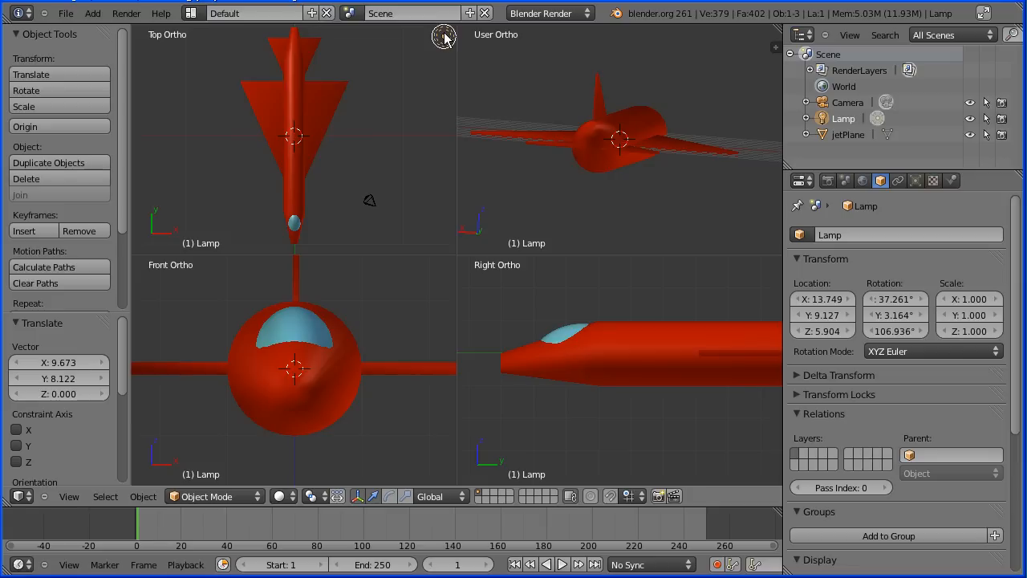
Step: Duplicate the lamp three times, placing the copies at about X -13.7, Y 8.9; X -13.8, Y -9.4; and X 13.7, Y -9.5
key("shift+d")
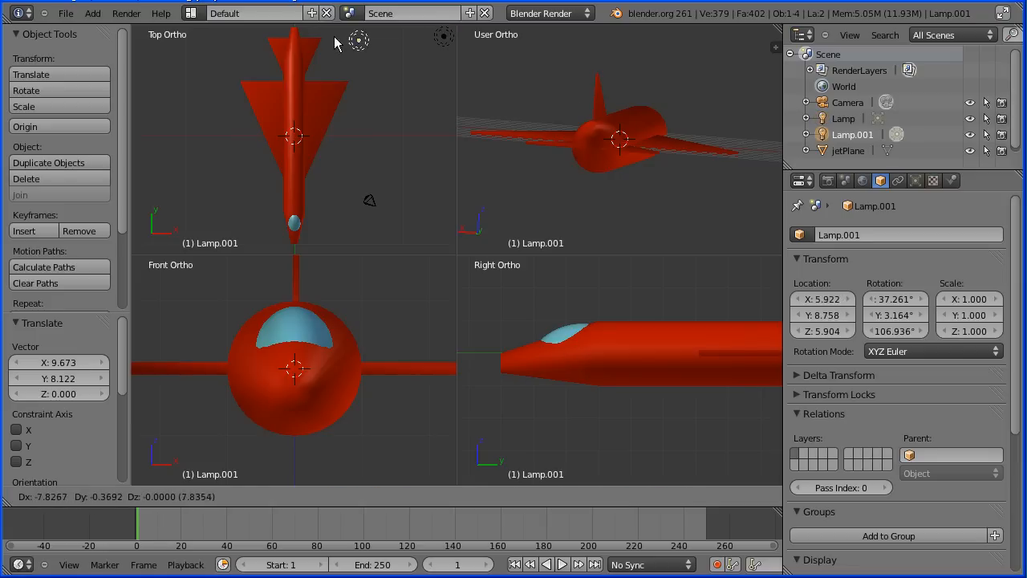
left_click(146, 40)
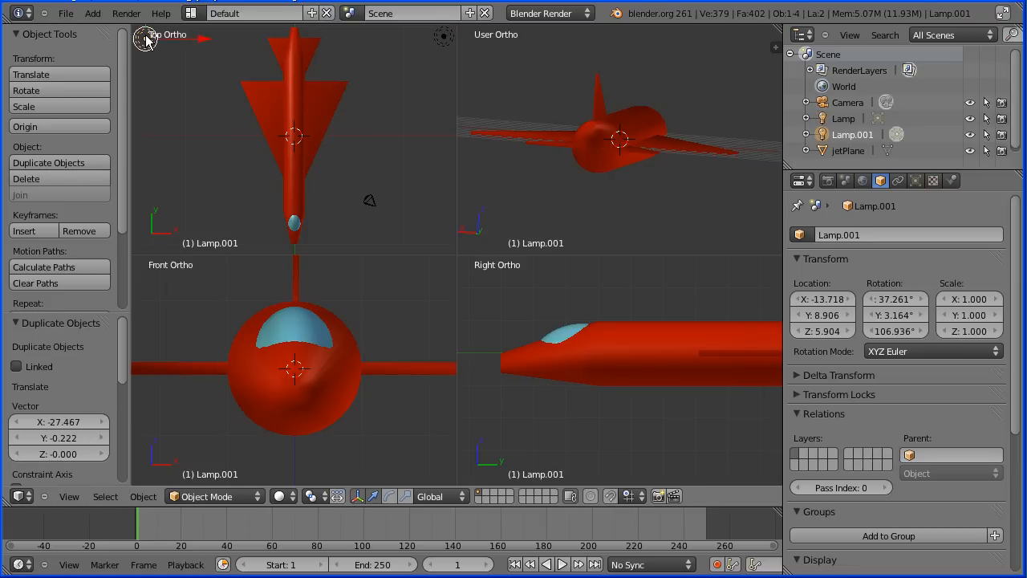
key("shift+d")
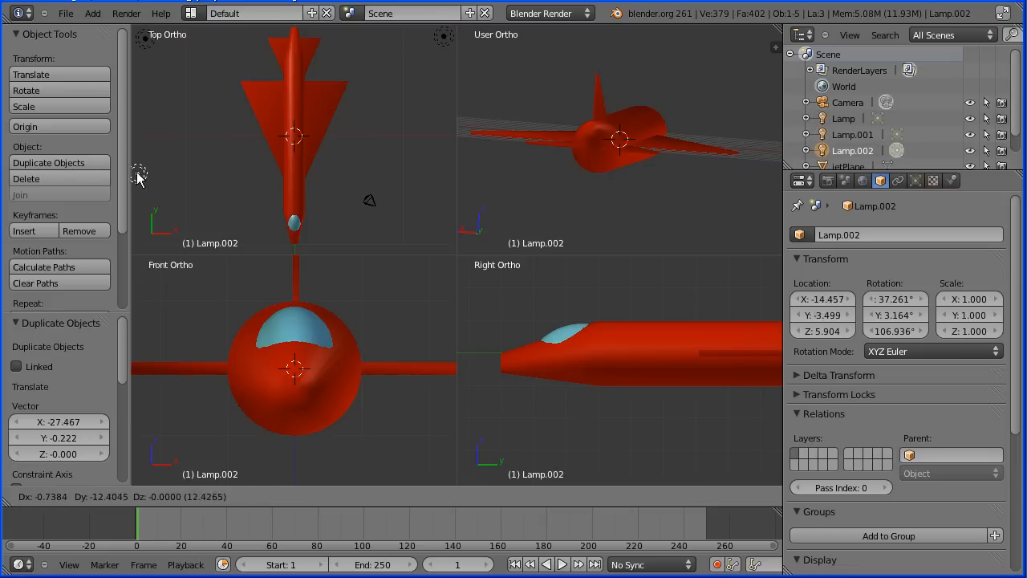
left_click(145, 238)
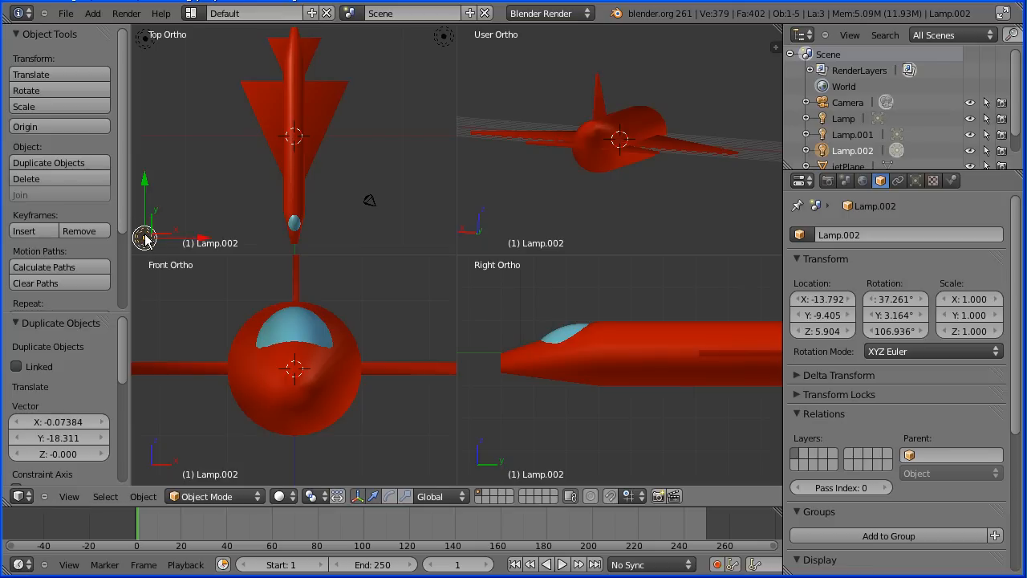
key("shift+d")
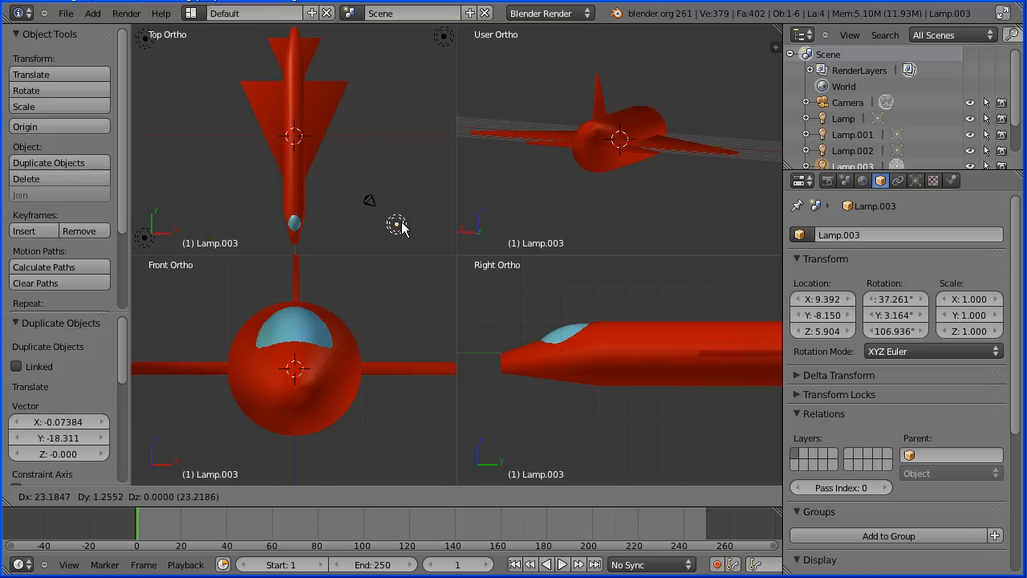
left_click(443, 238)
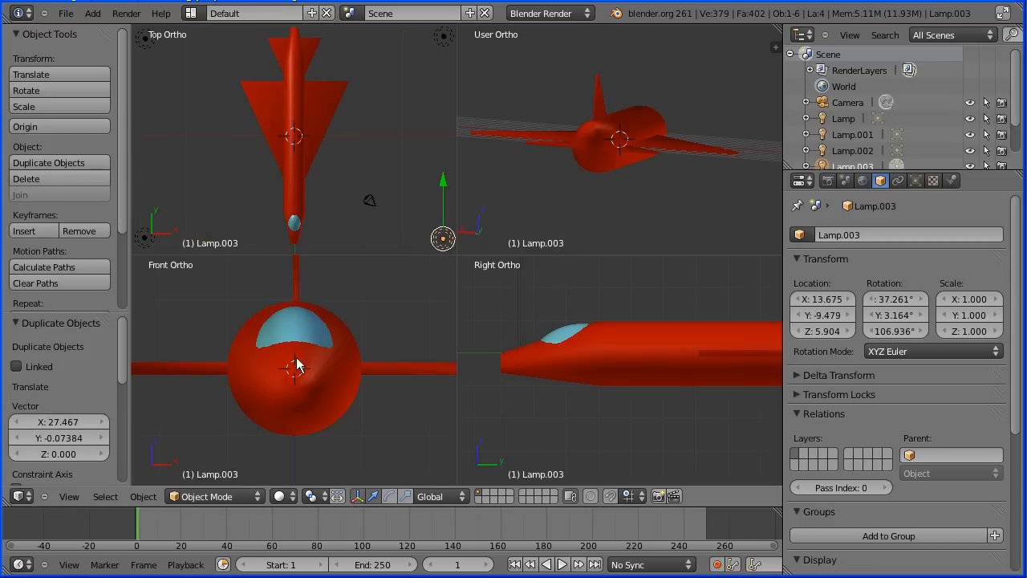
Step: Lower the nose-side lamp at positive X to about Z -6.7 and the diagonally opposite tail-side lamp to about Z -6.5
scroll(327, 360, "down", 2)
scroll(327, 360, "down", 10)
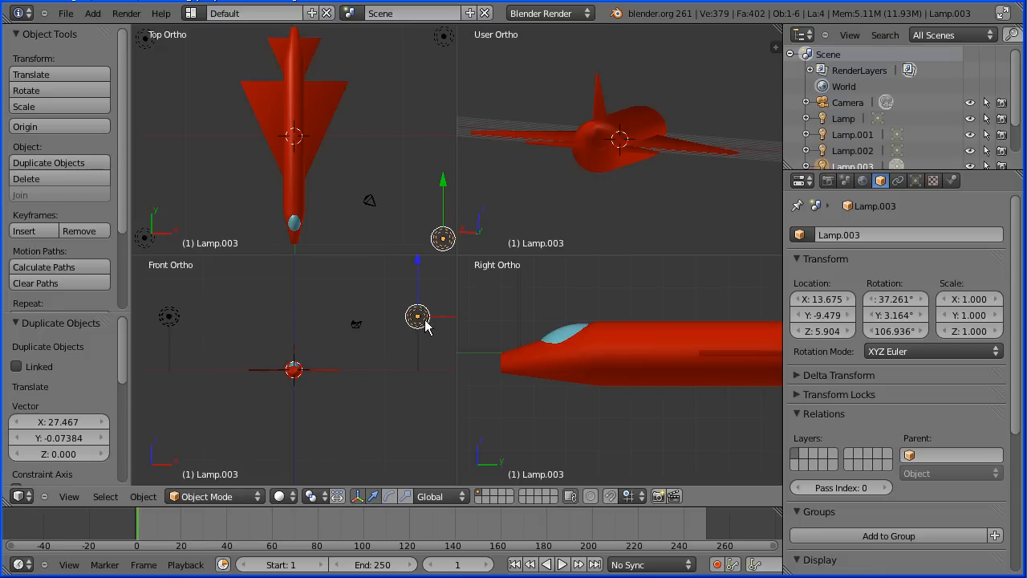
key("g")
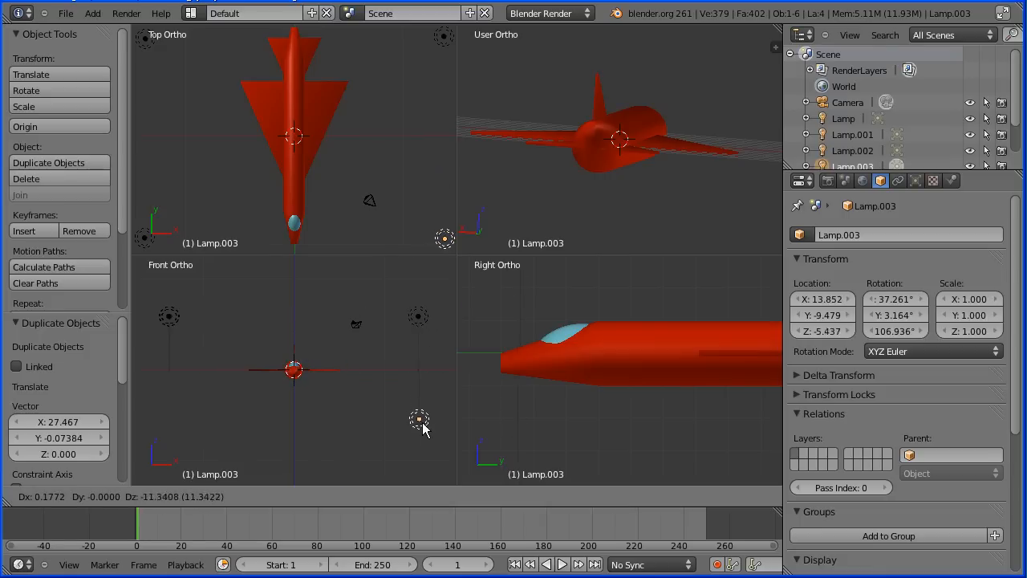
left_click(421, 433)
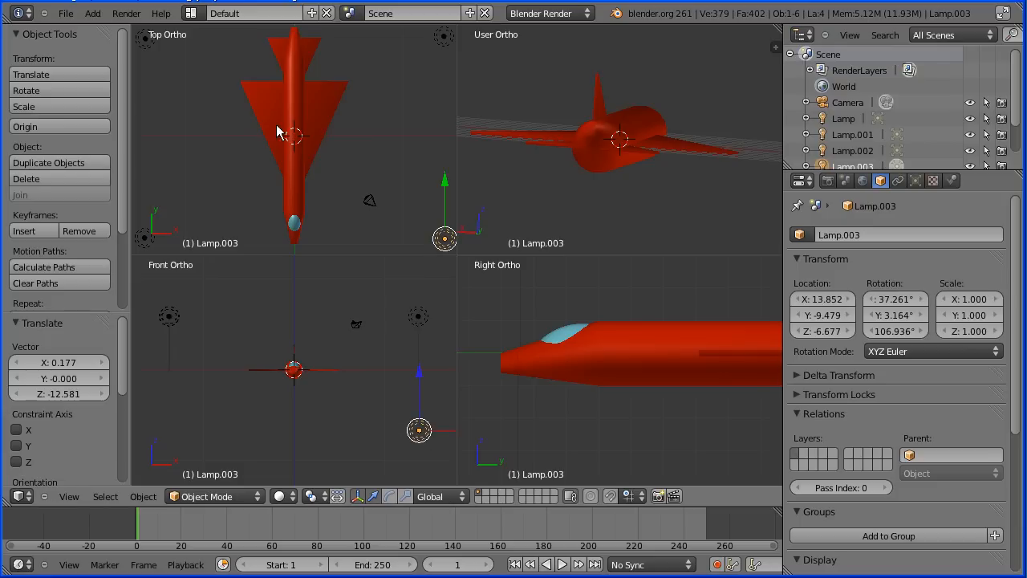
right_click(145, 41)
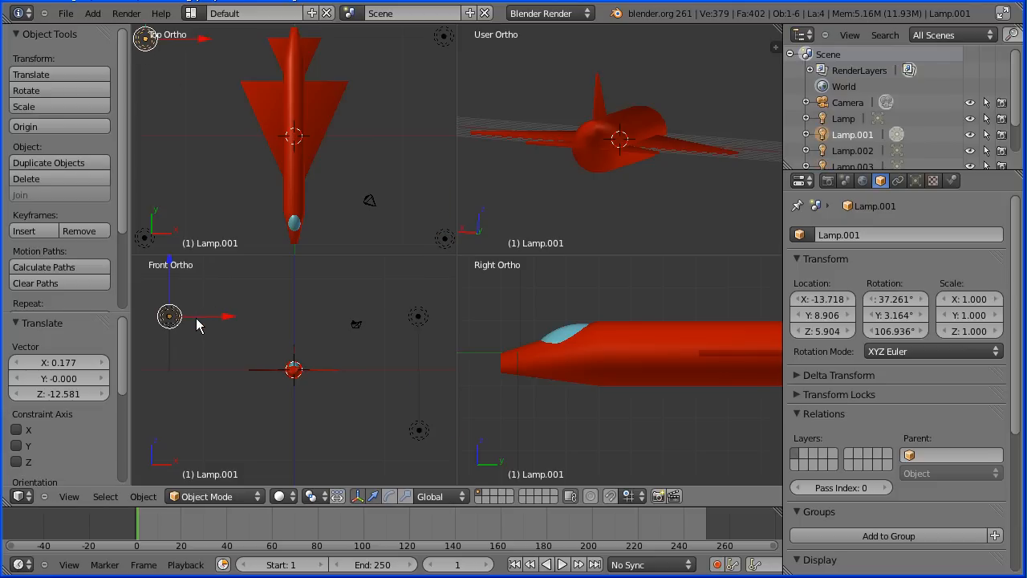
key("g")
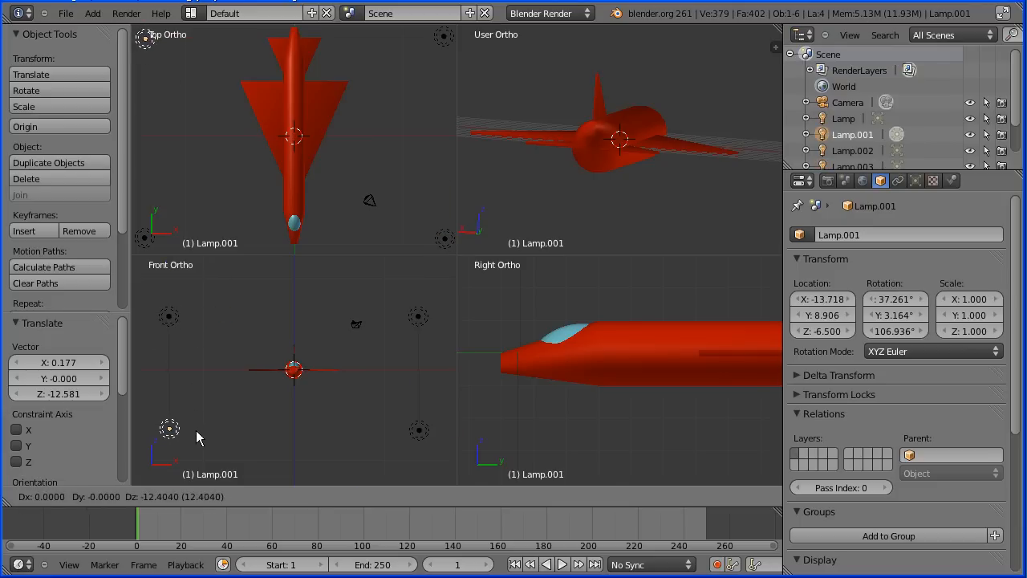
left_click(196, 430)
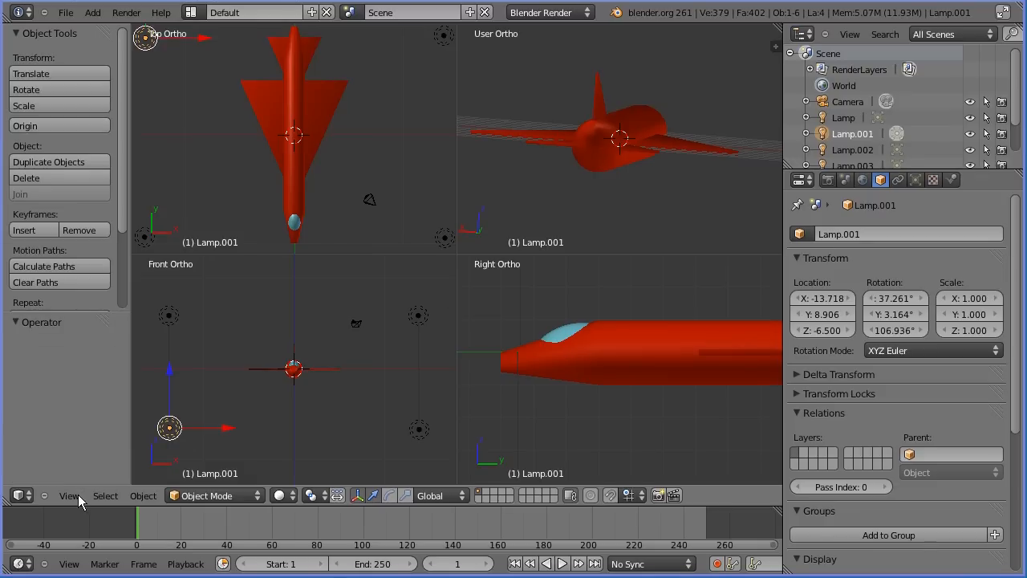
Step: Turn off the quad view and show the scene in a single top view
left_click(70, 496)
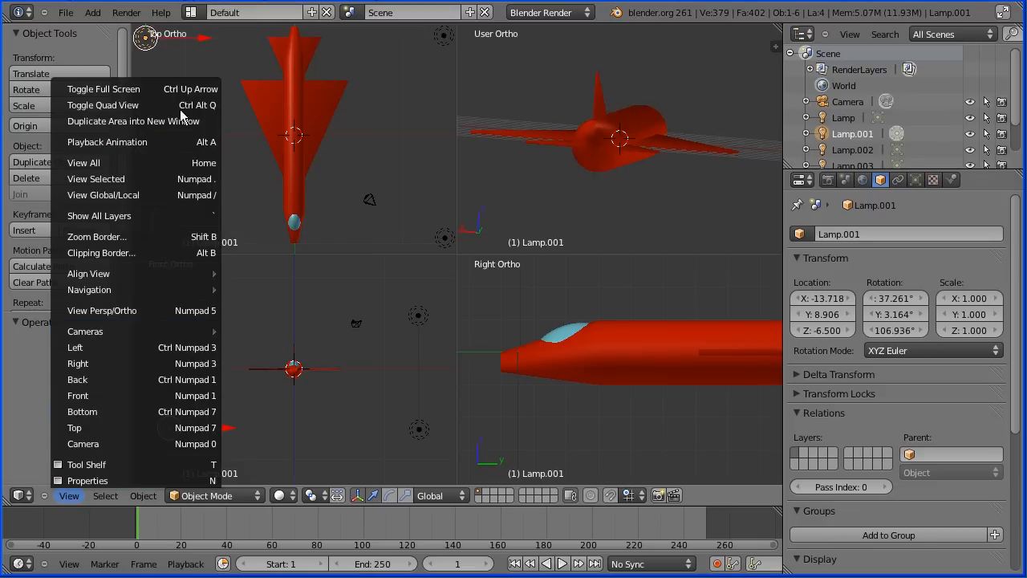
left_click(181, 111)
left_click(78, 500)
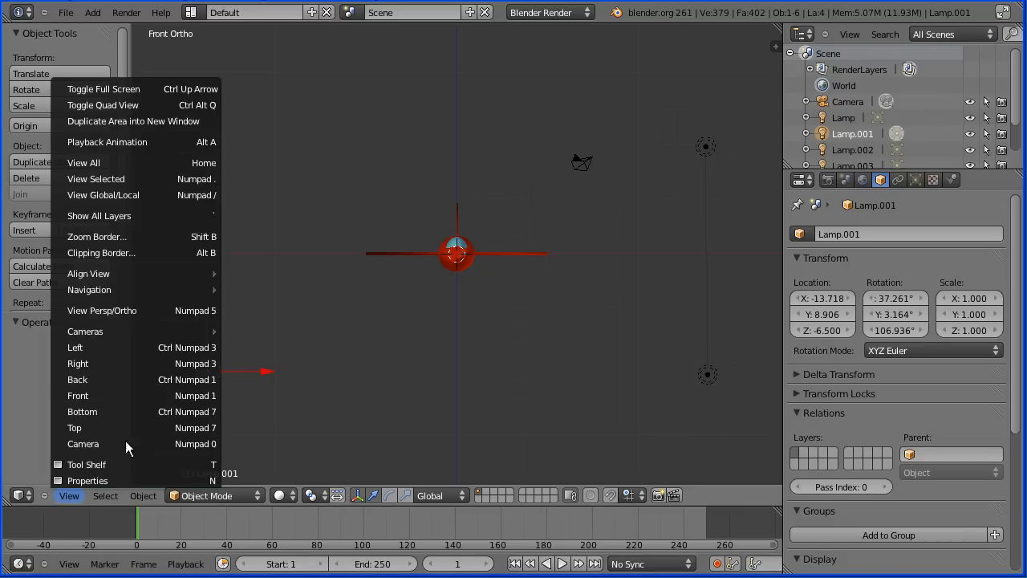
left_click(153, 427)
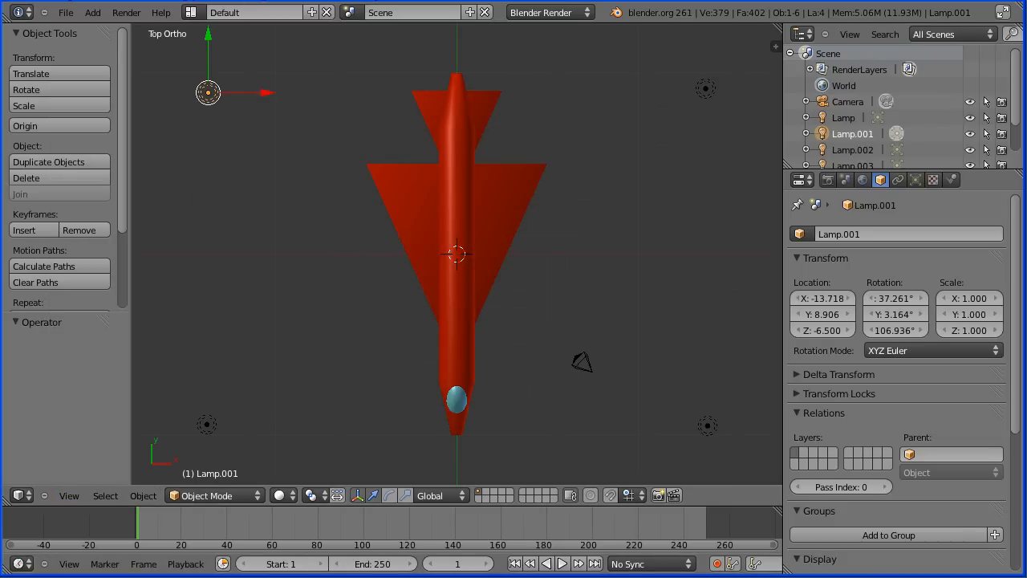
Step: Split the 3D view into two side-by-side areas and make the second one a UV/Image Editor
left_click_drag(777, 25, 420, 36)
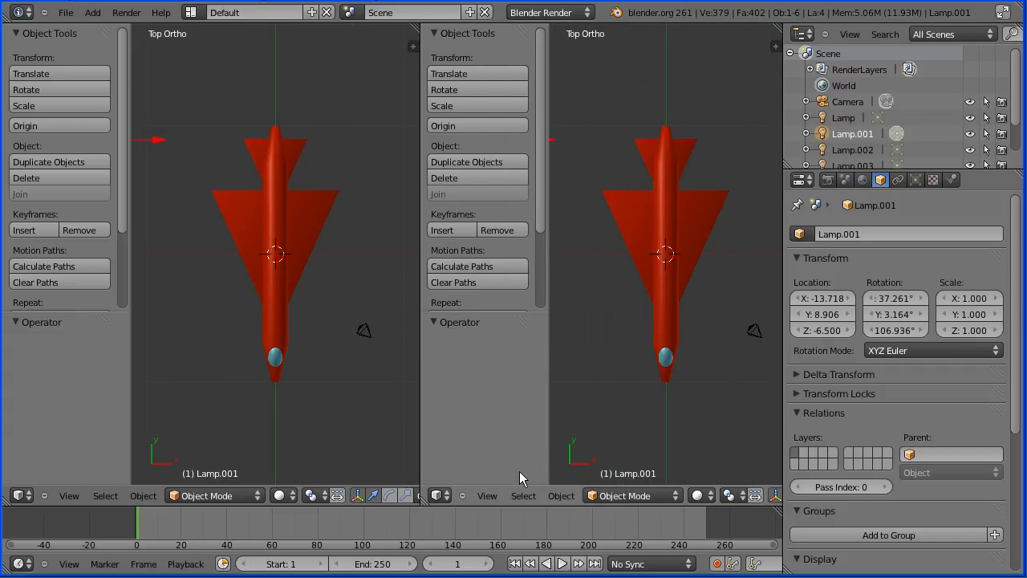
left_click(439, 497)
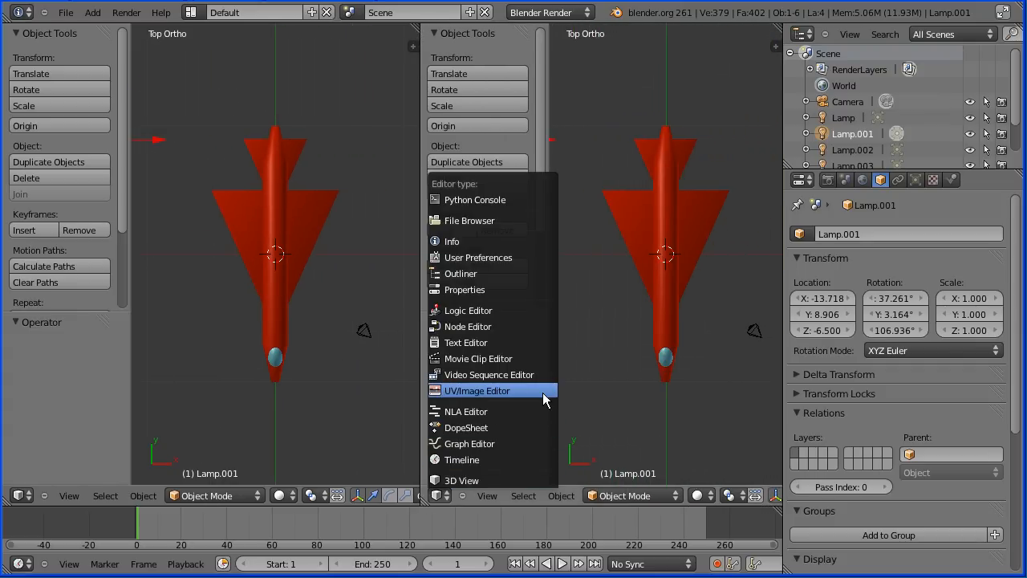
left_click(498, 391)
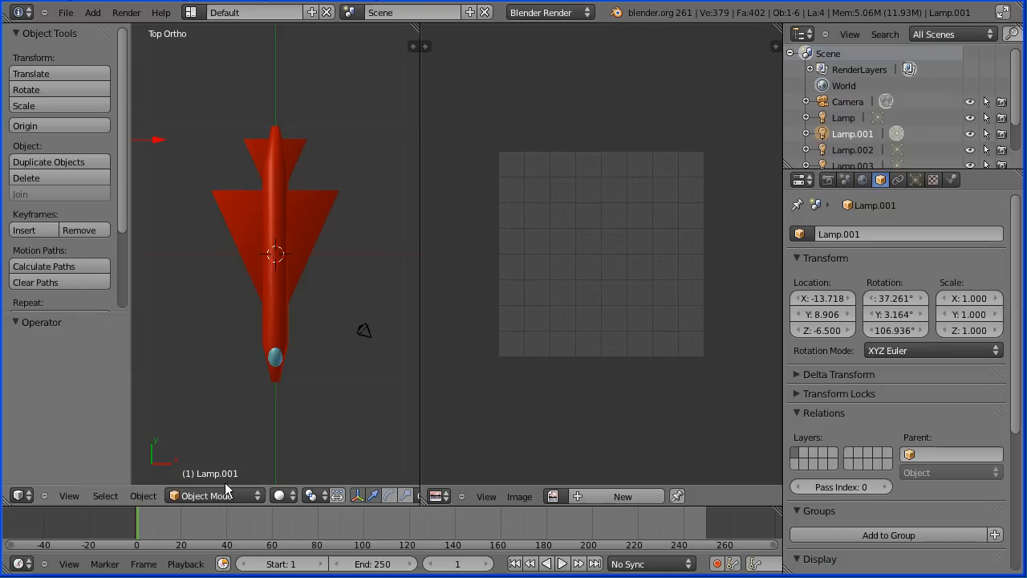
Step: Select the jet plane and put it in Edit Mode
scroll(290, 306, "up", 2)
scroll(290, 306, "up", 1)
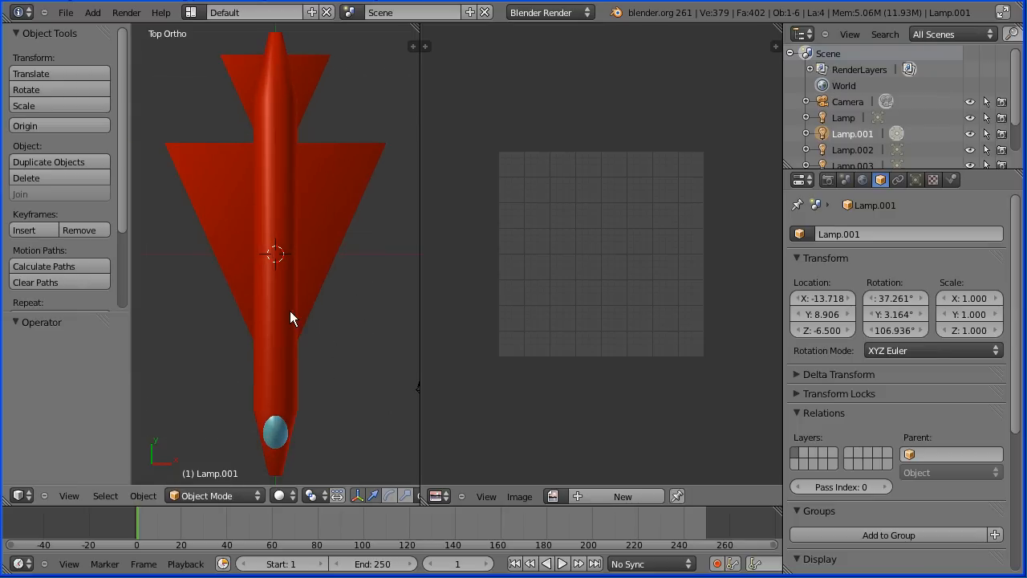
right_click(280, 319)
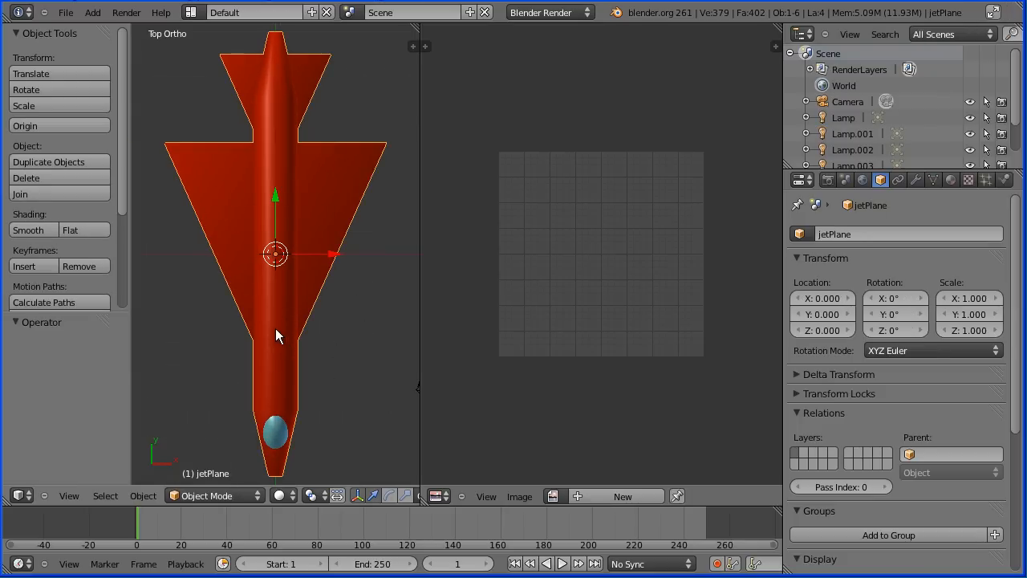
left_click(216, 496)
left_click(226, 461)
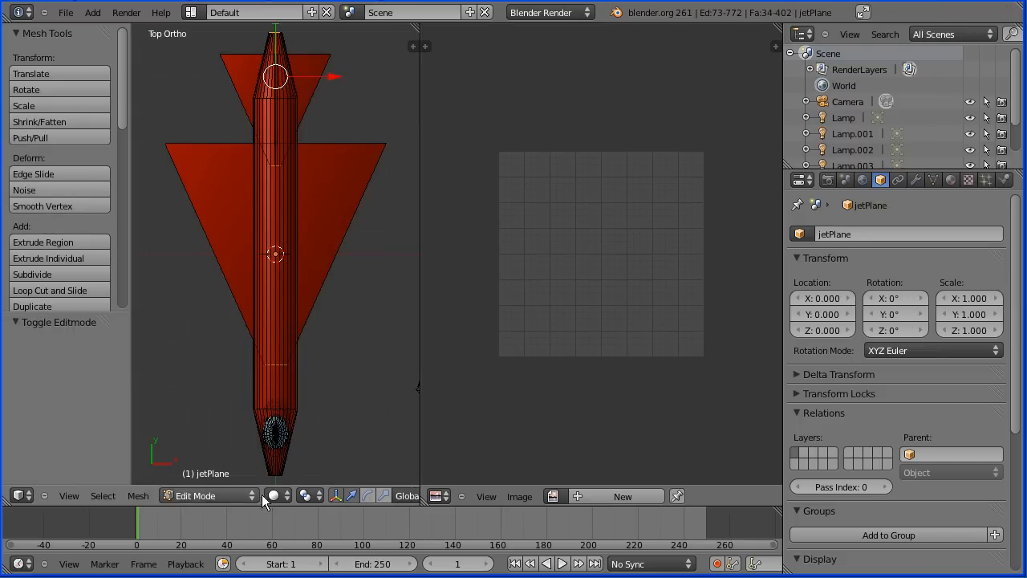
Step: Set the viewport shading to Texture and hide the 3D manipulator
left_click(276, 496)
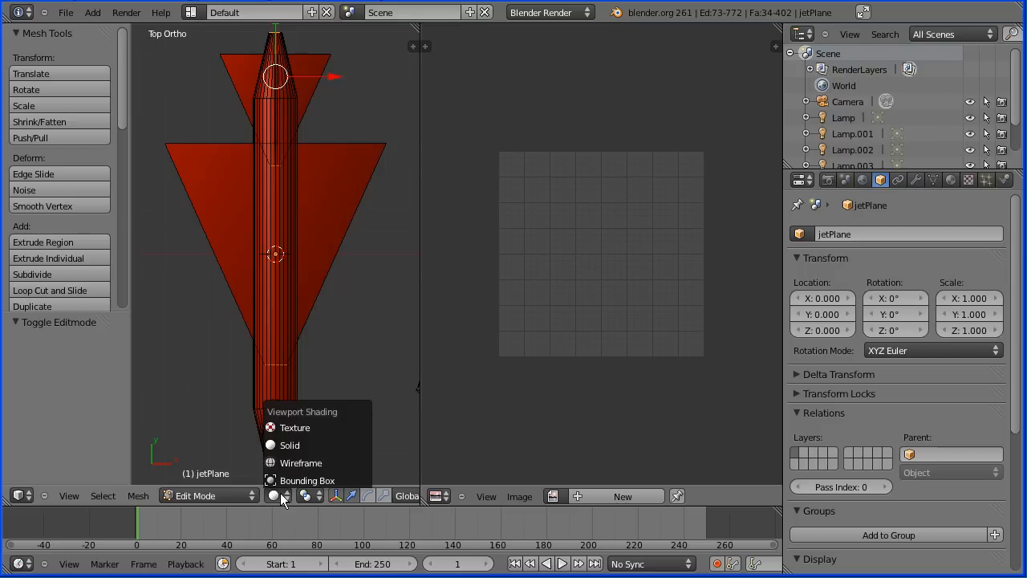
left_click(330, 430)
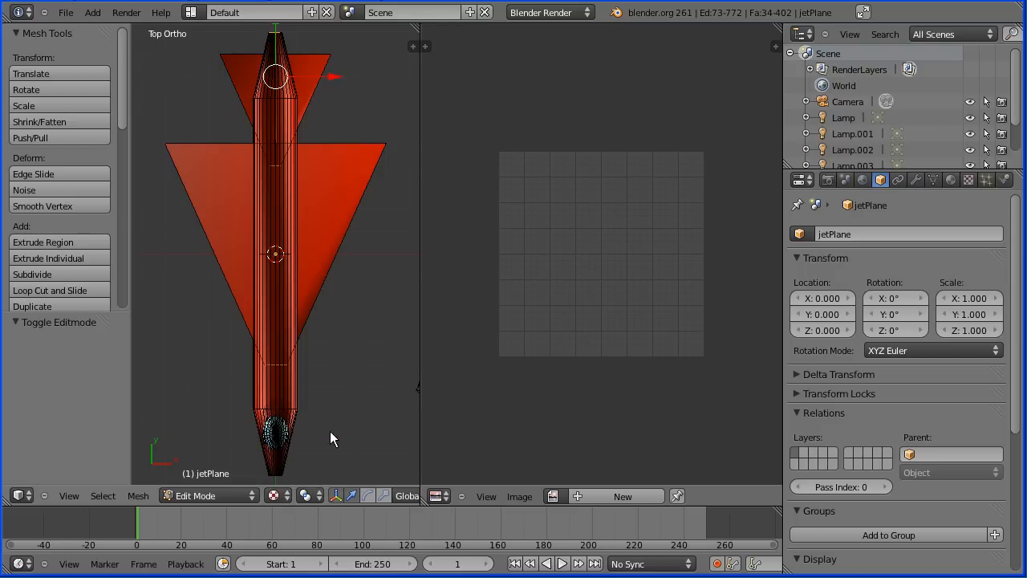
left_click(339, 496)
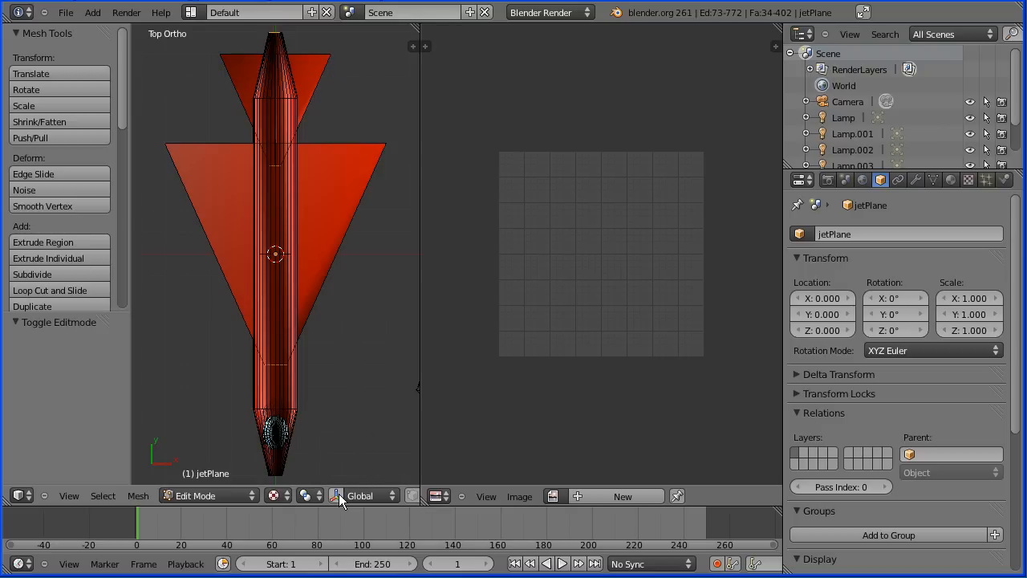
Step: Switch to face selection limited to visible geometry, and select the upper face of the jet plane's main wing
left_click_drag(419, 473, 471, 472)
left_click(440, 496)
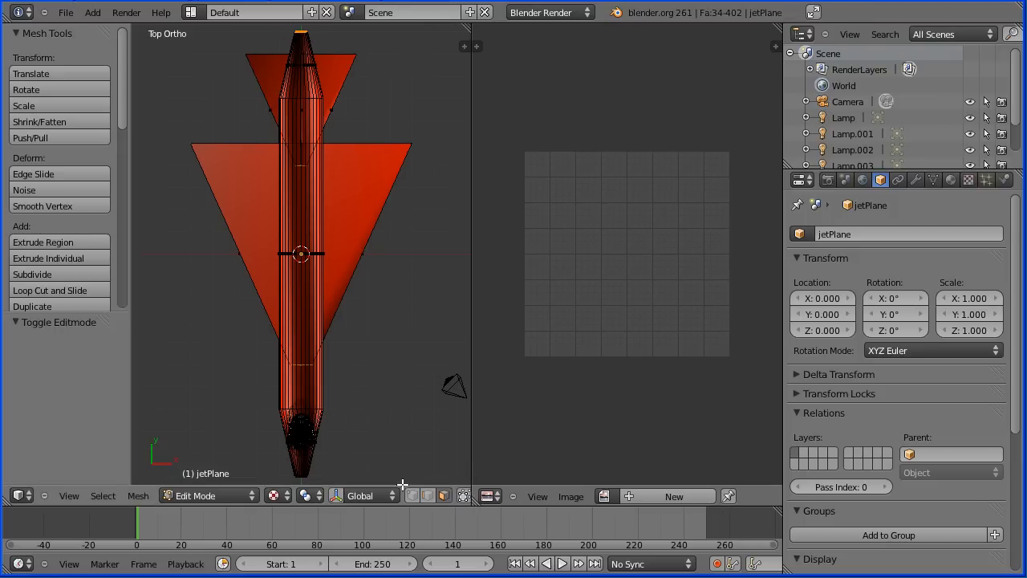
left_click(463, 495)
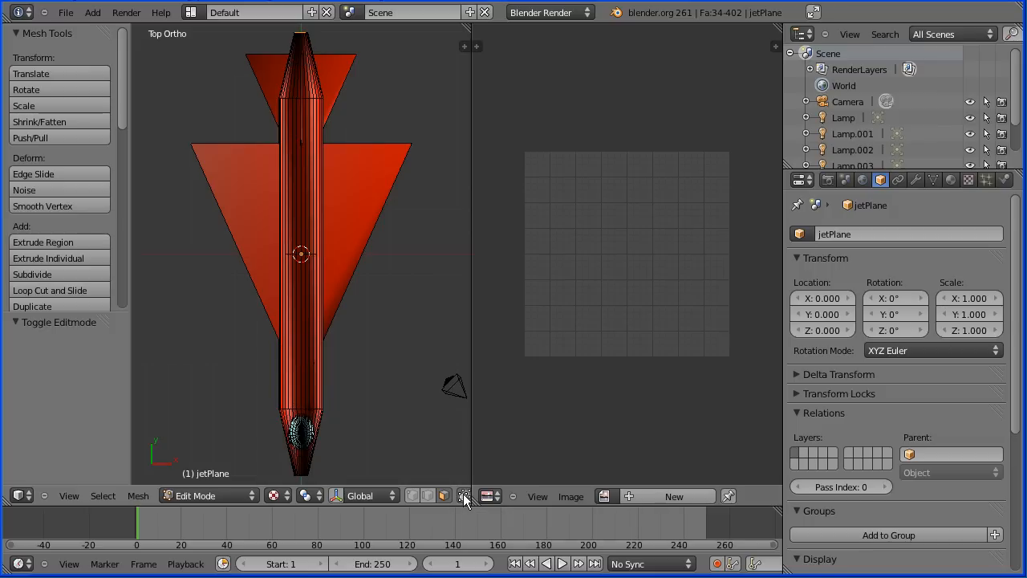
right_click(352, 201)
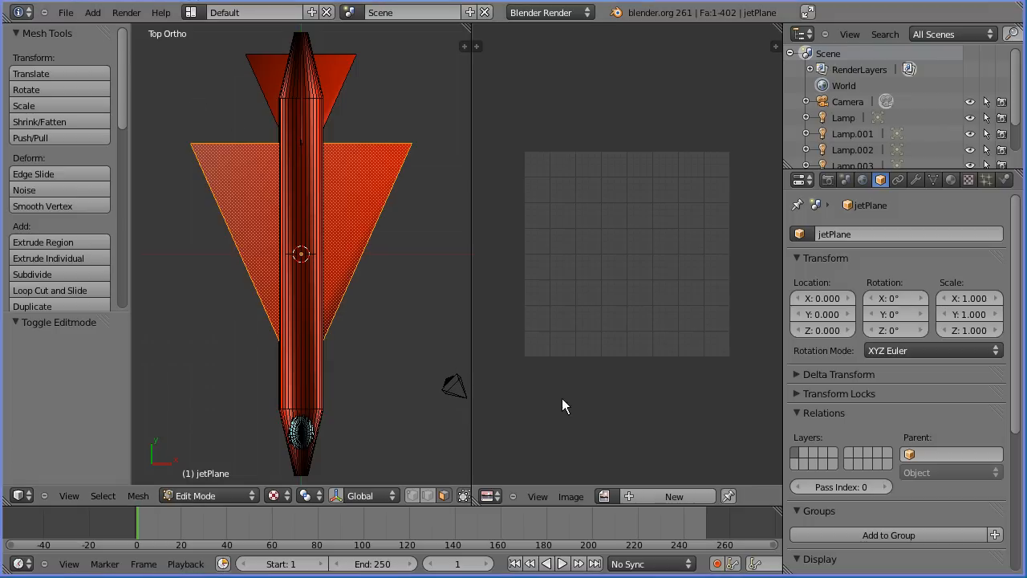
Step: Load the image camouflage4.jpg onto the selected main wing face
left_click(569, 495)
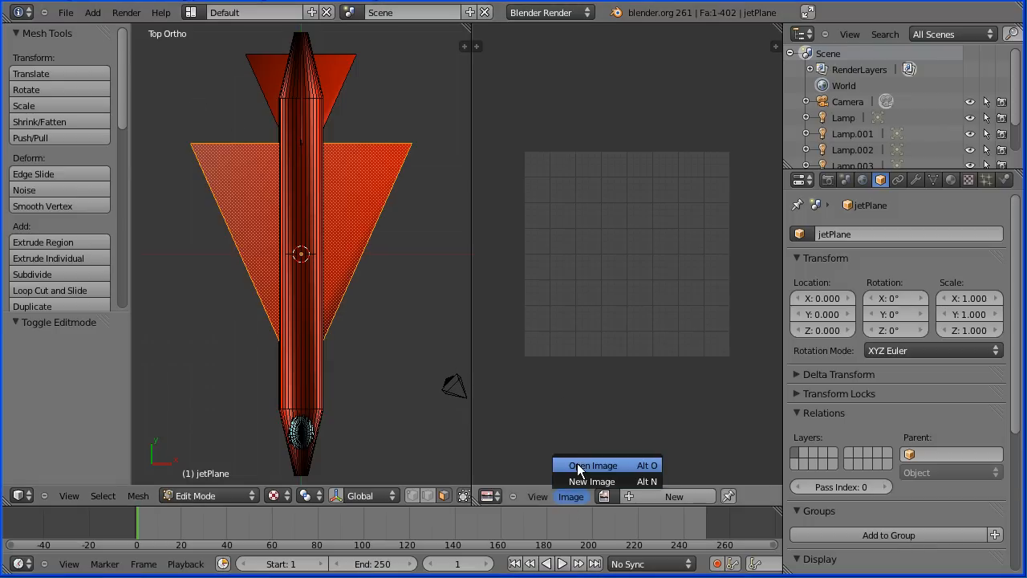
left_click(576, 468)
left_click(225, 95)
left_click(265, 190)
left_click(969, 56)
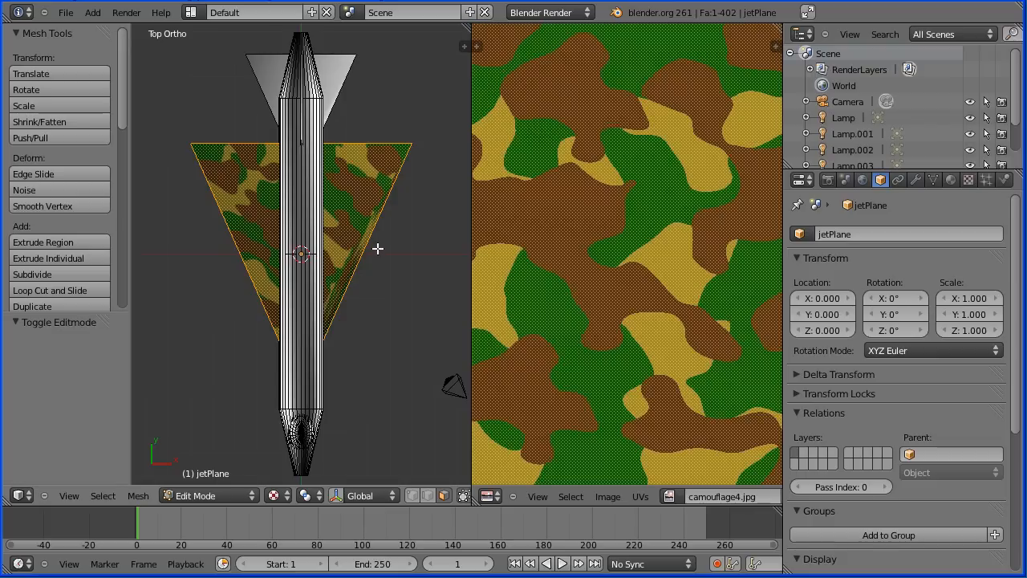
Step: Unwrap the main wing face using Project From View in the top view
scroll(581, 258, "down", 2)
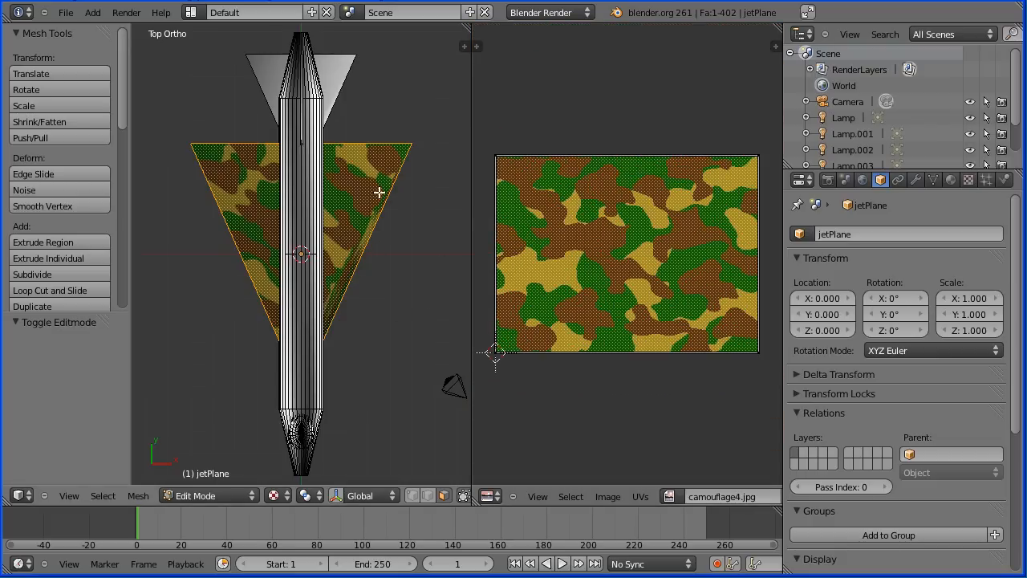
left_click(138, 495)
mouse_move(175, 375)
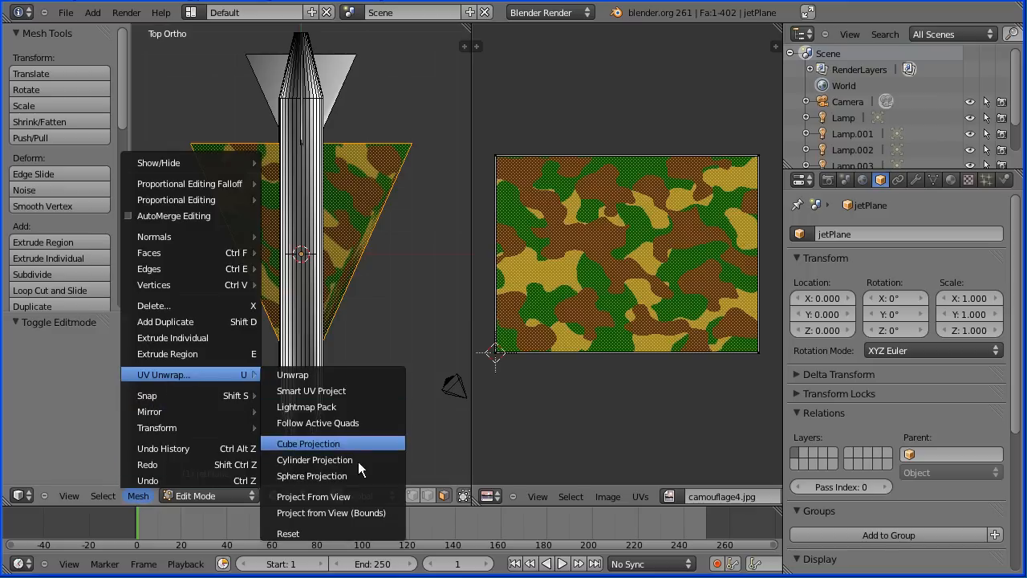
left_click(377, 496)
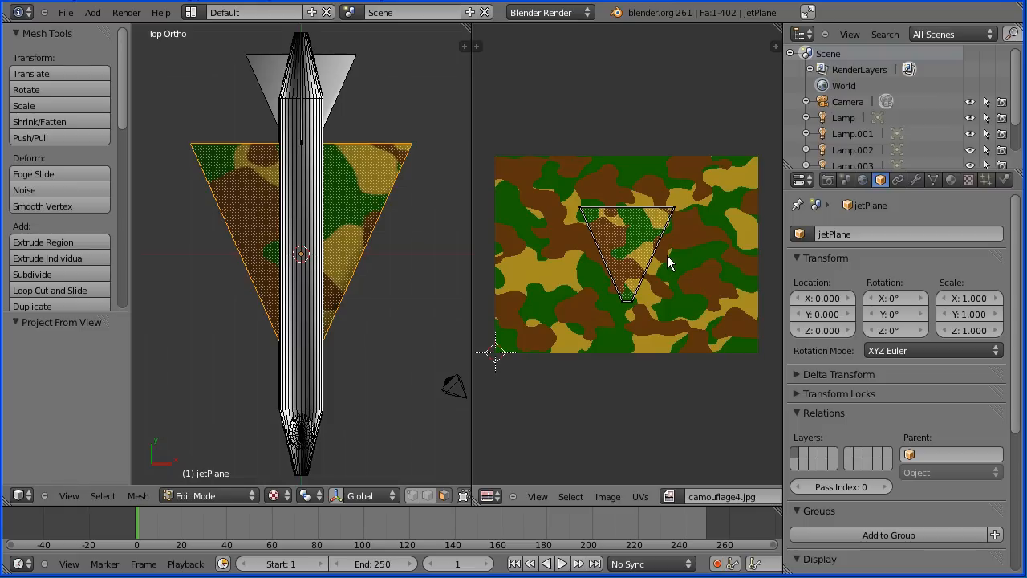
Step: Scale all the main wing's UVs up about 1.7 times and shift them slightly up and right on the camouflage image
key("a")
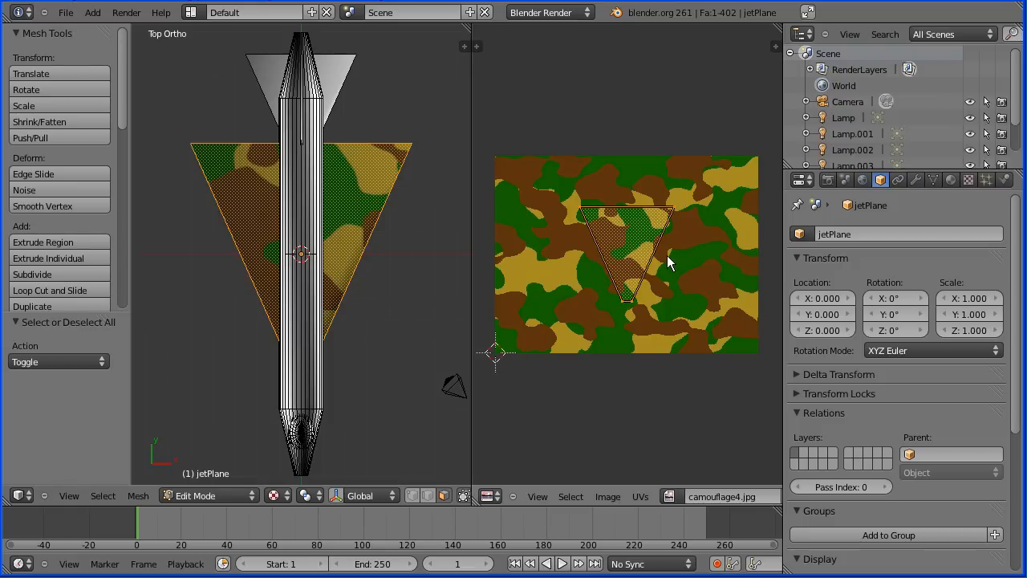
key("s")
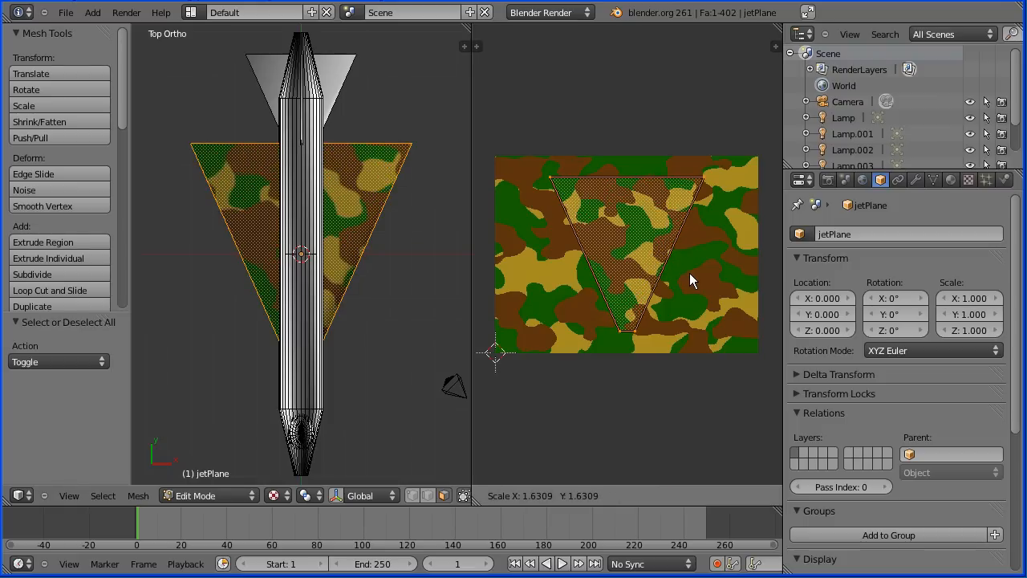
left_click(691, 276)
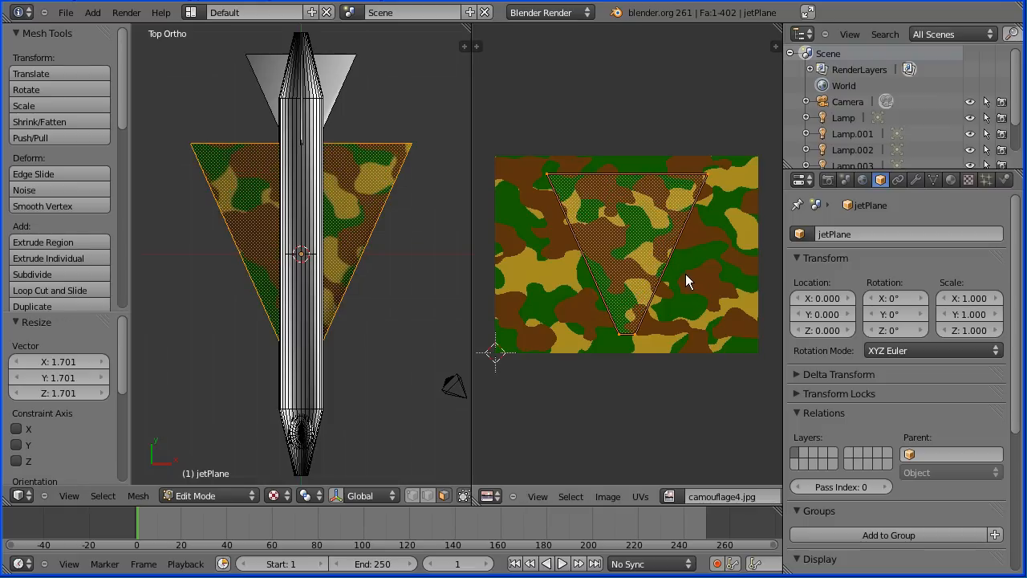
key("g")
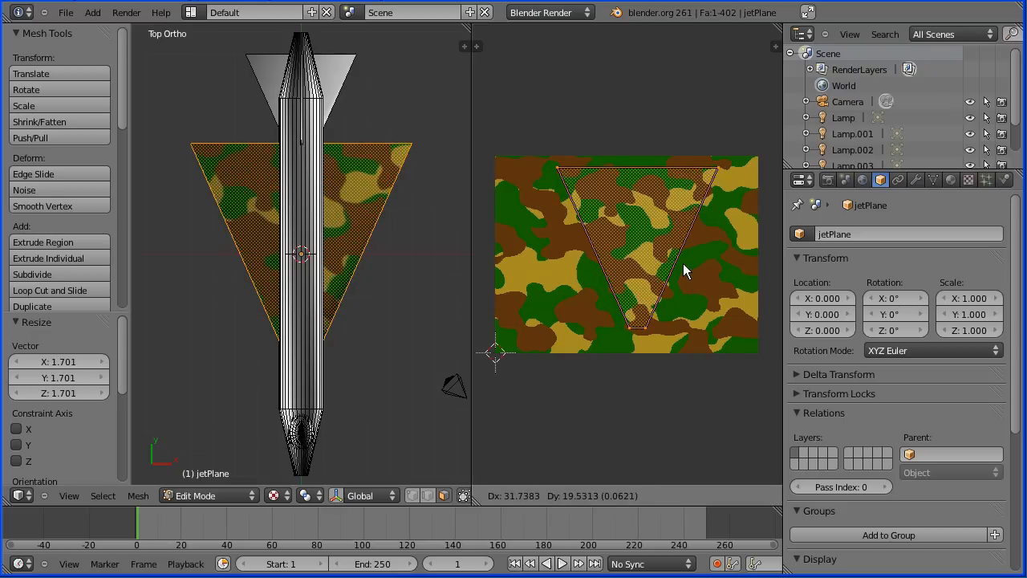
left_click(674, 267)
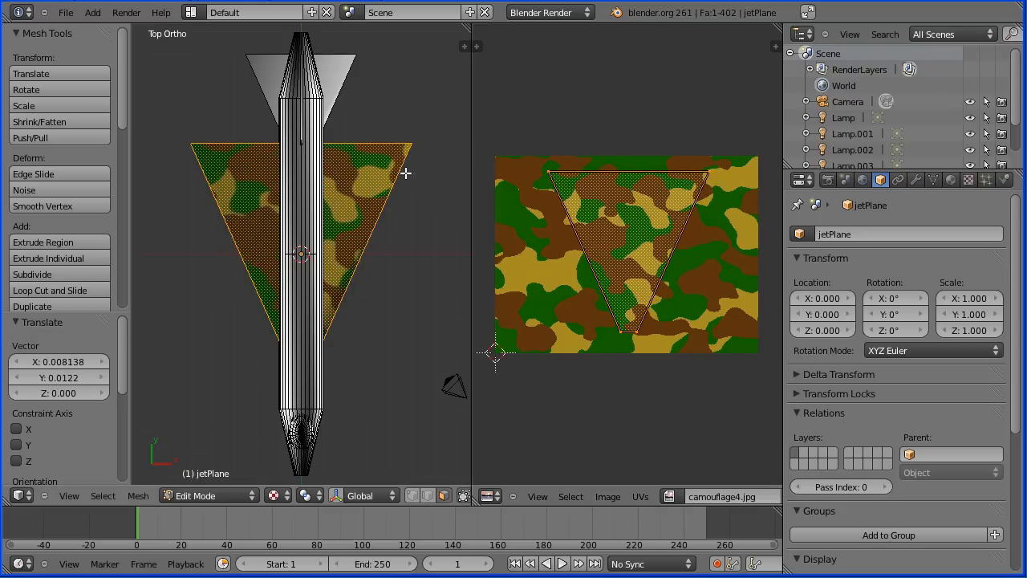
Step: Select the upper face of the small tail wing and assign the loaded camouflage4.jpg to it
right_click(334, 75)
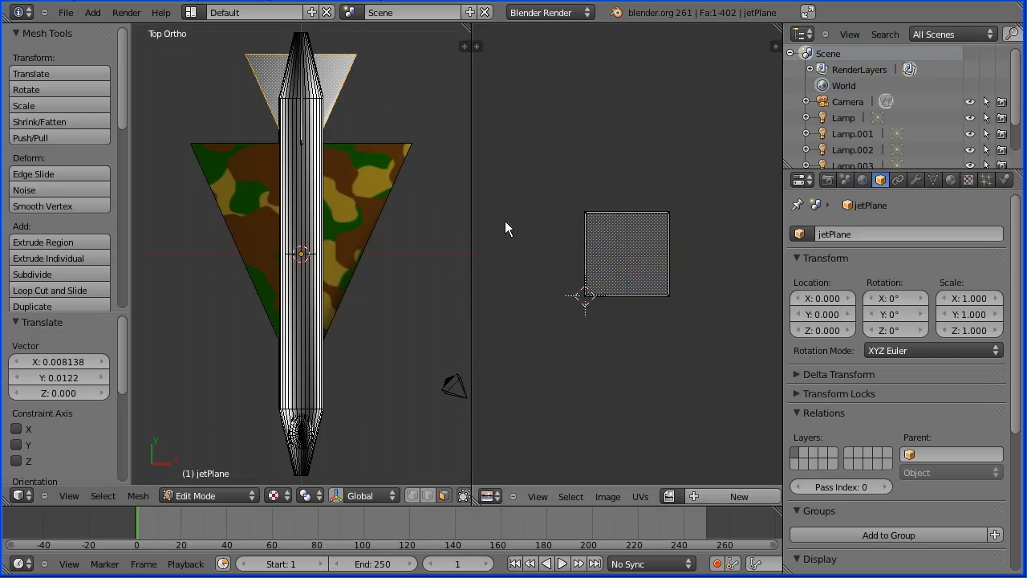
left_click(669, 498)
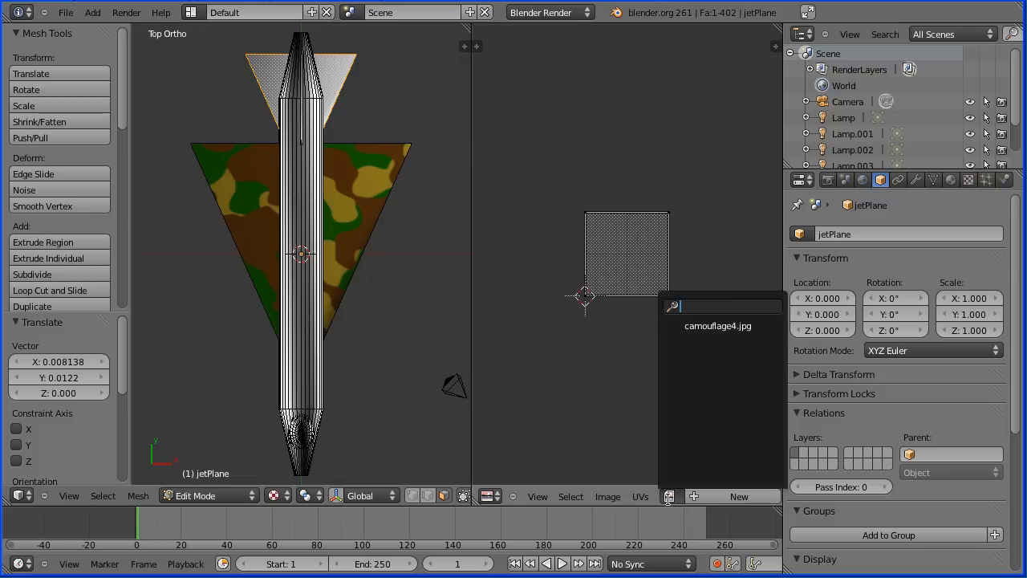
left_click(710, 332)
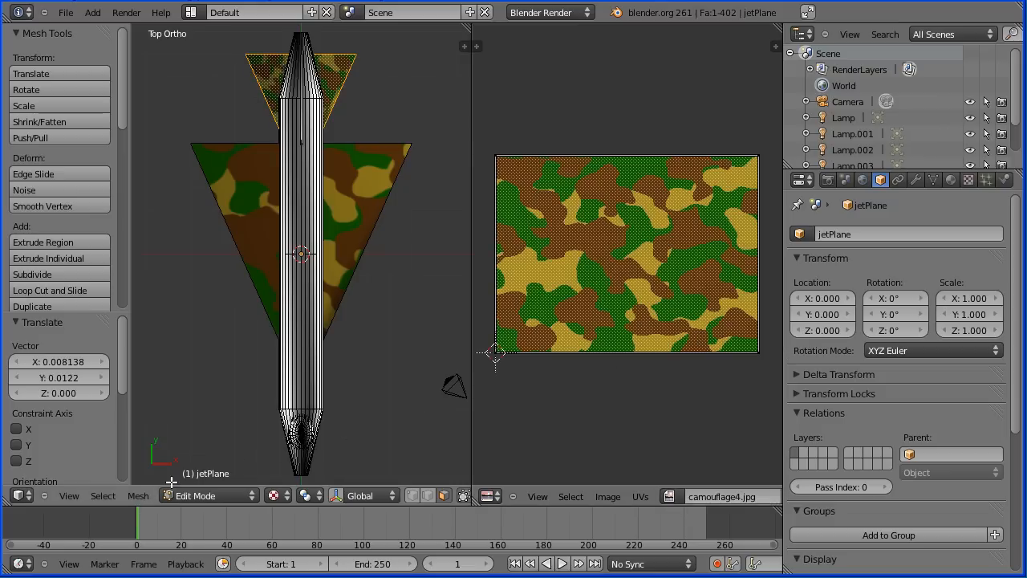
Step: Unwrap the tail wing face with Project From View, then move its UVs down and slightly left on the camouflage image
left_click(139, 495)
mouse_move(159, 374)
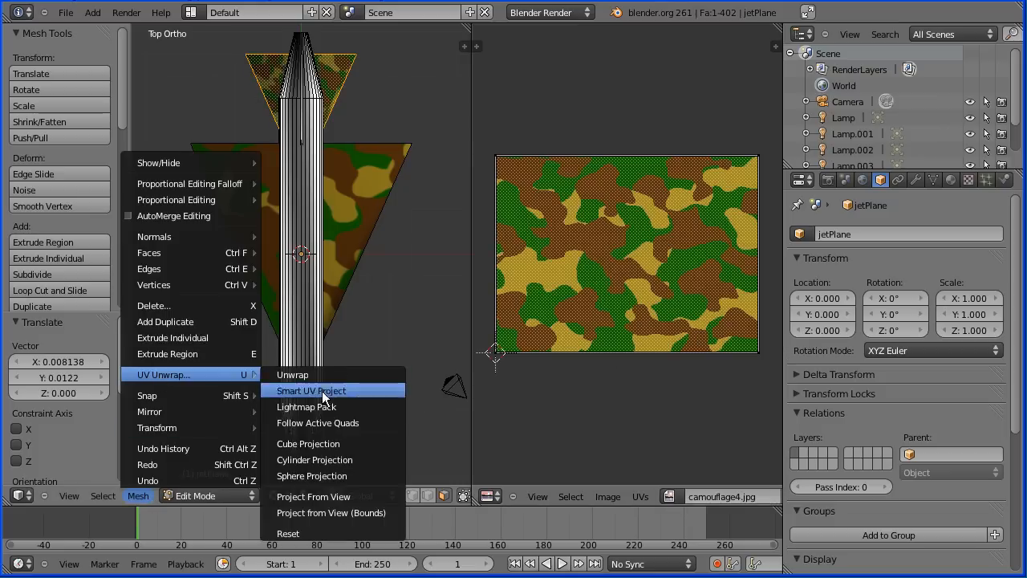
left_click(378, 498)
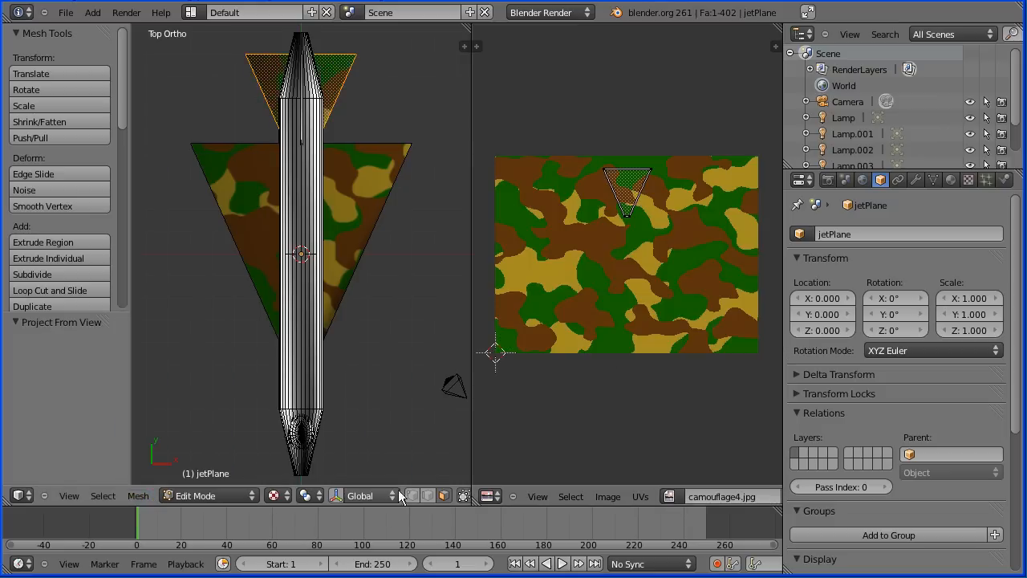
key("a")
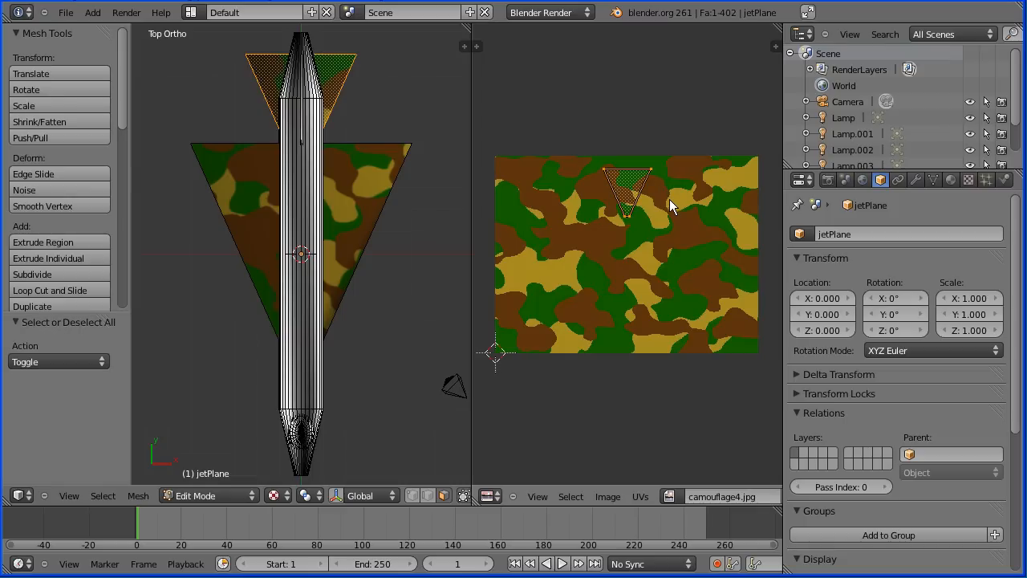
key("g")
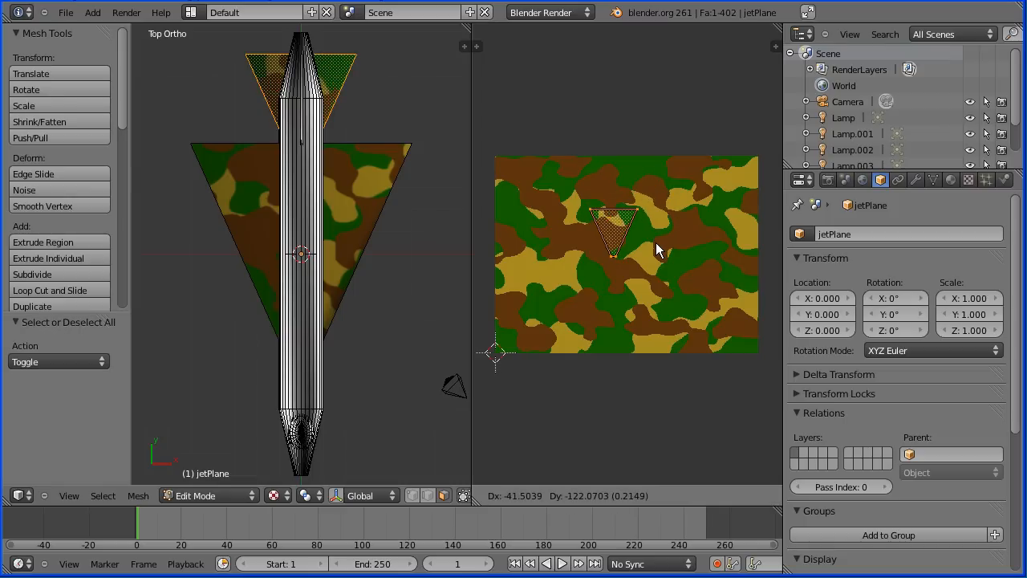
left_click(656, 243)
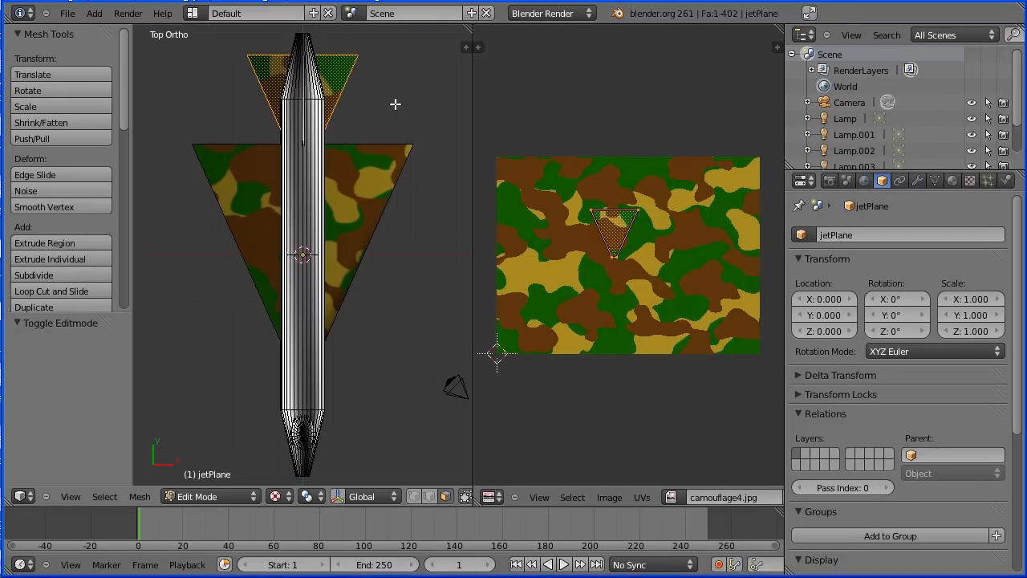
Step: Select the fuselage's three face loops together: the tail cone, the long body and the nose cone
right_click(312, 83, "alt")
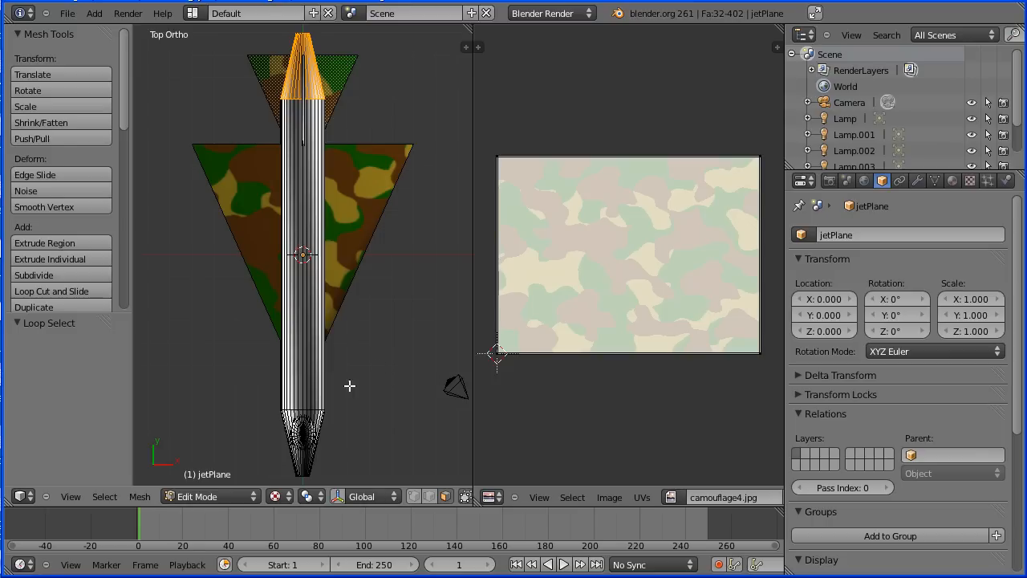
right_click(305, 388, "alt+shift")
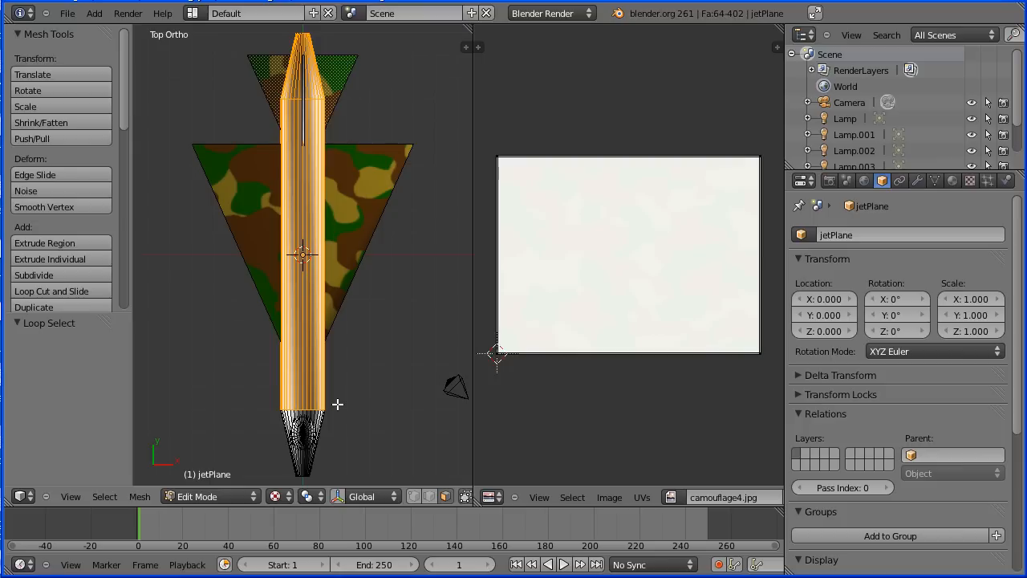
right_click(301, 460, "alt+shift")
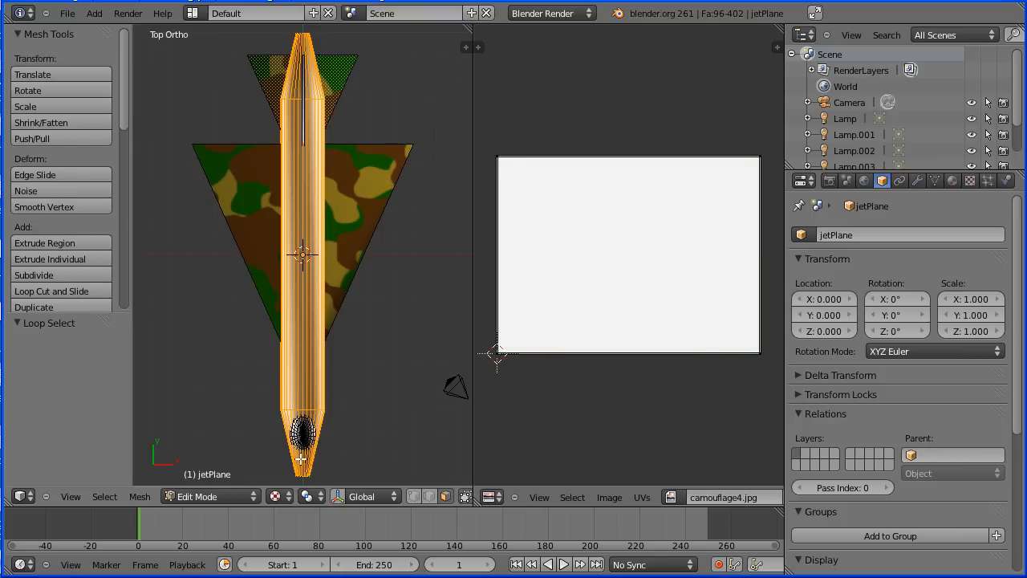
Step: Unwrap the selected fuselage faces with Cylinder Projection and assign camouflage4.jpg to them
left_click(140, 498)
mouse_move(167, 374)
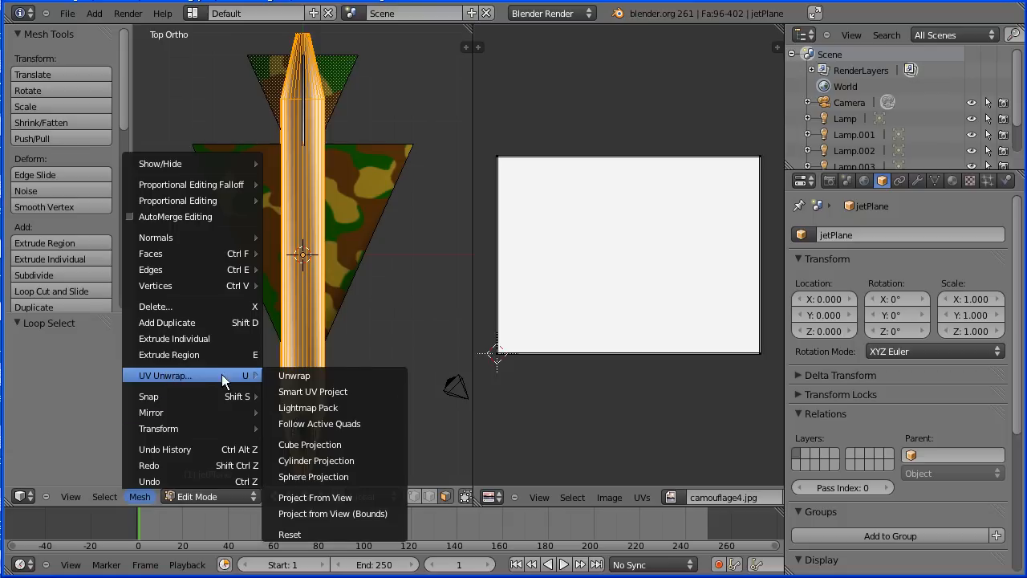
left_click(373, 458)
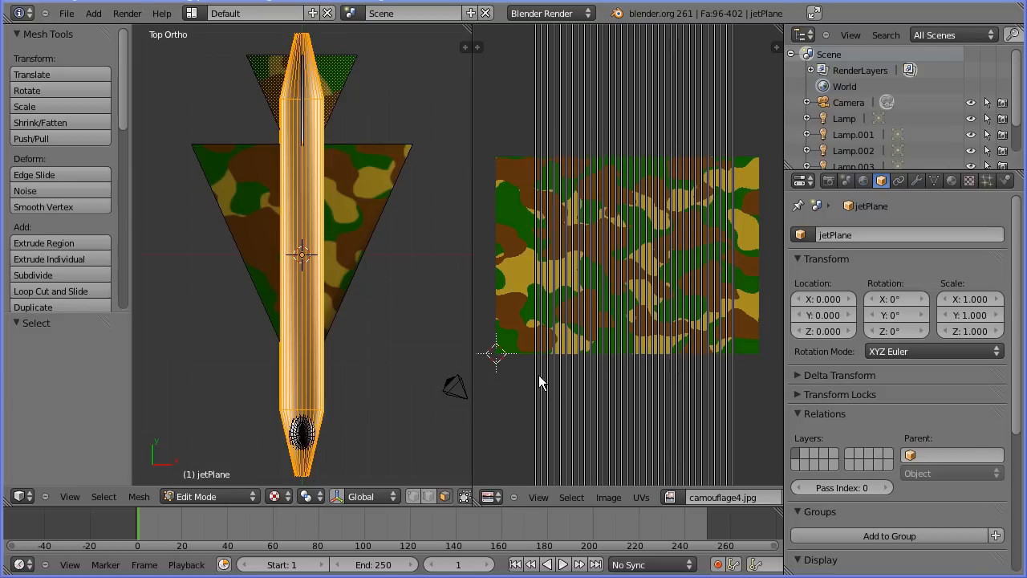
left_click(672, 498)
left_click(726, 326)
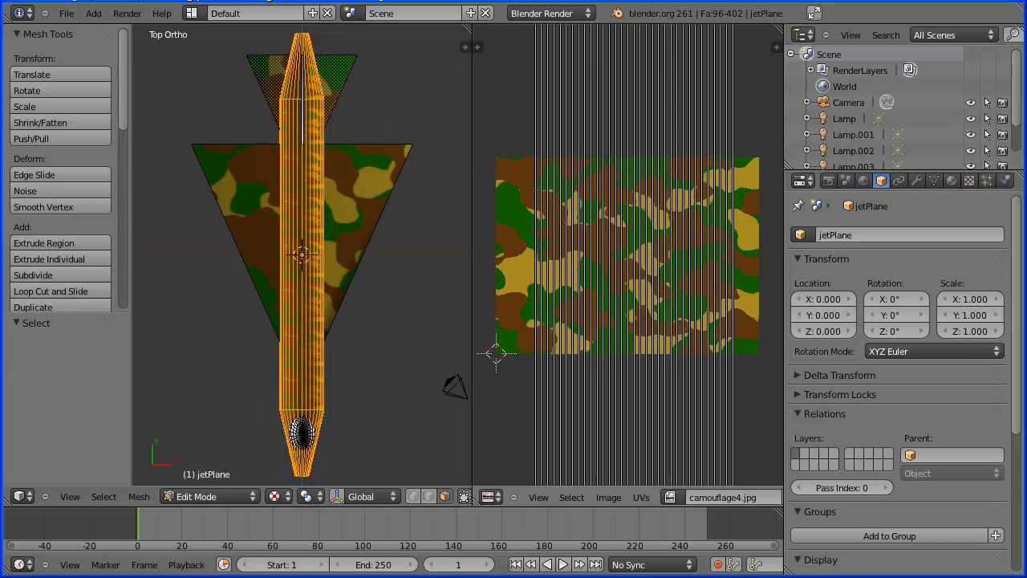
Step: Scale all the fuselage UVs along Y to about 0.111 so they roughly match the camouflage image's height
scroll(748, 121, "down", 7)
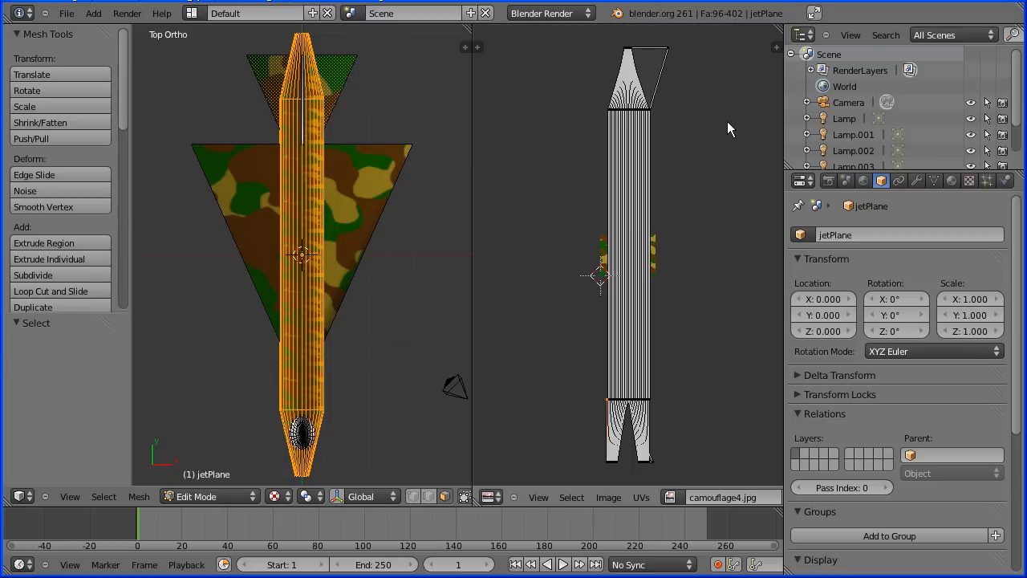
key("a")
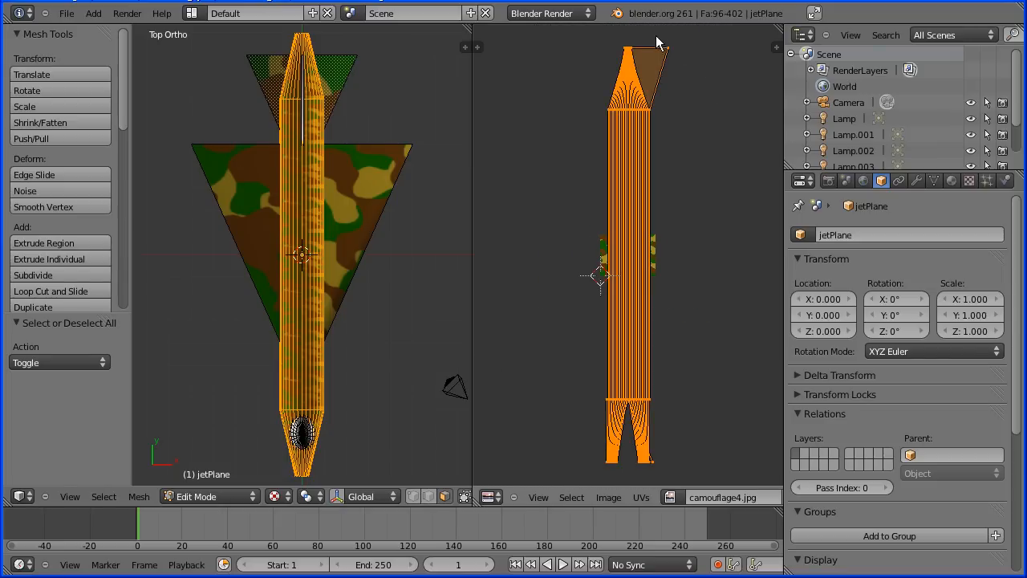
key("s")
key("y")
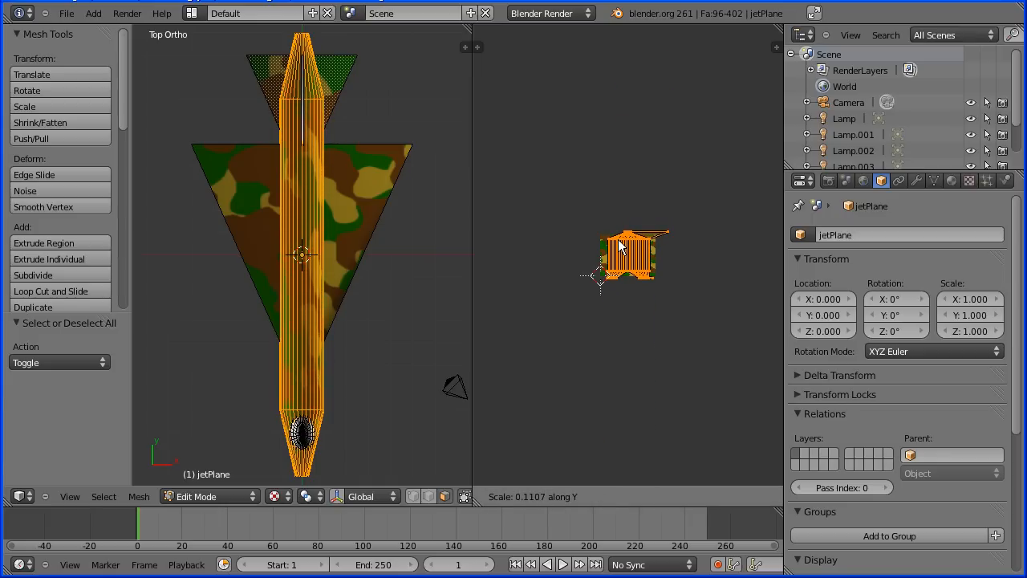
left_click(640, 291)
scroll(640, 292, "up", 2)
scroll(640, 292, "up", 4)
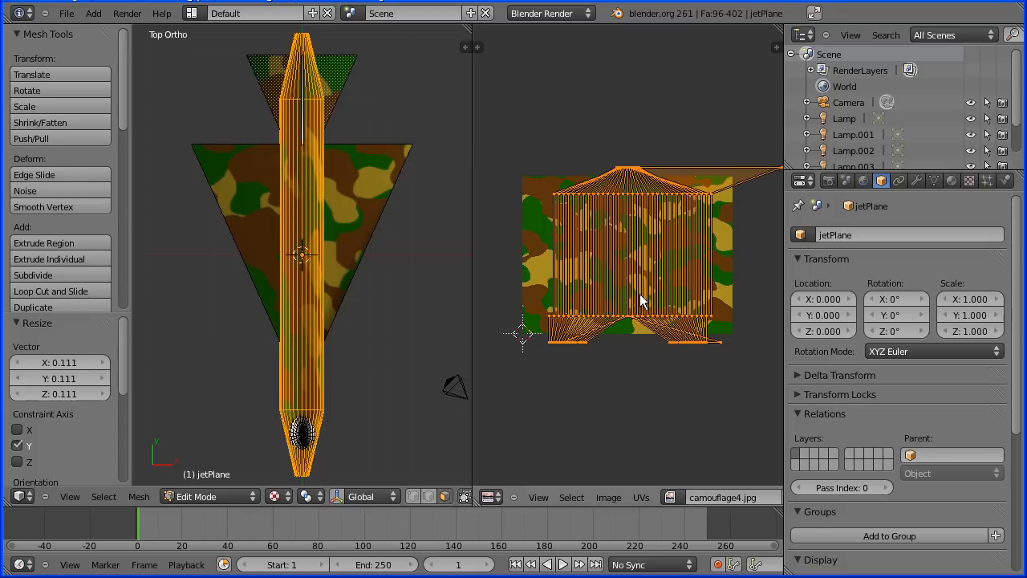
Step: Move the stray UV vertex at the upper right along X to the end of the layout's short top edge
right_click(783, 176)
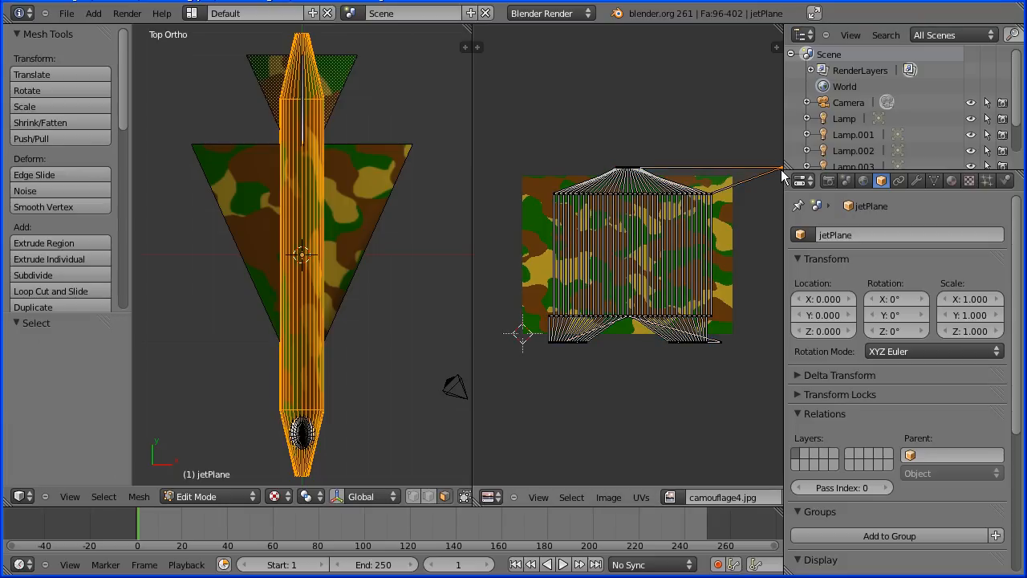
key("g")
key("x")
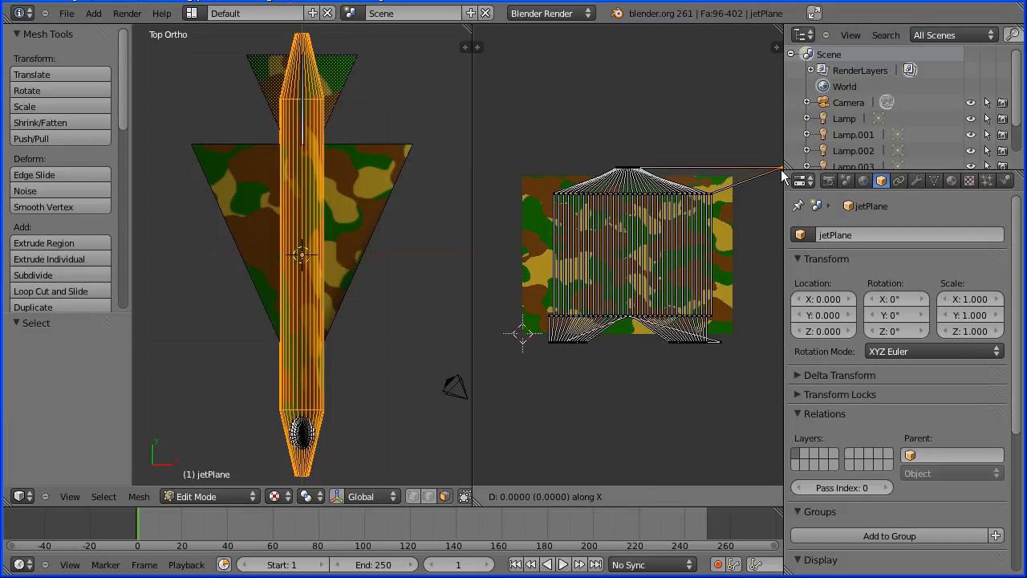
left_click(650, 178)
Step: Move the misplaced UV vertex on the lower-left fan's bottom edge about 0.168 along X to the fan's inner end
right_click(564, 339)
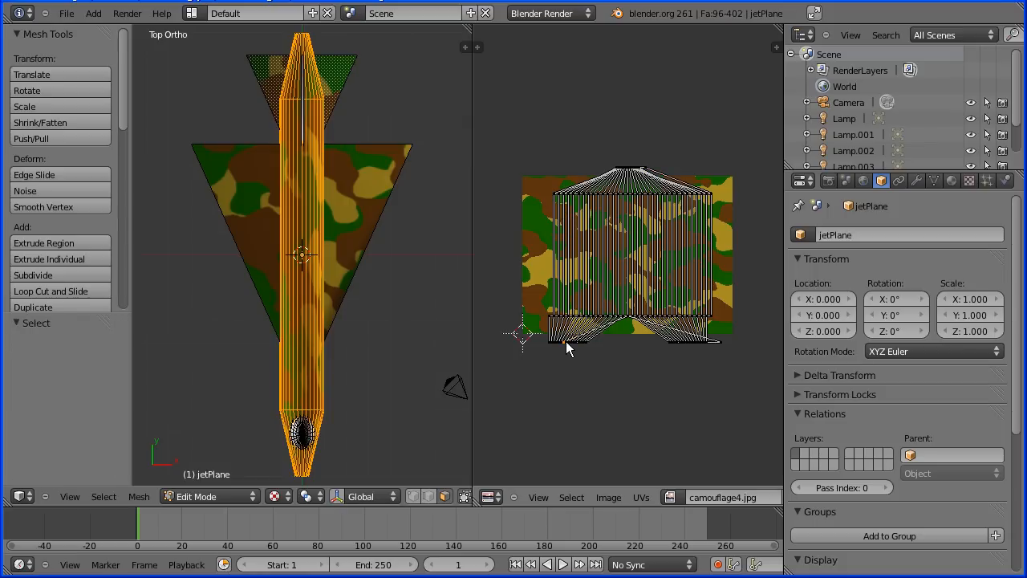
key("g")
key("x")
left_click(593, 343)
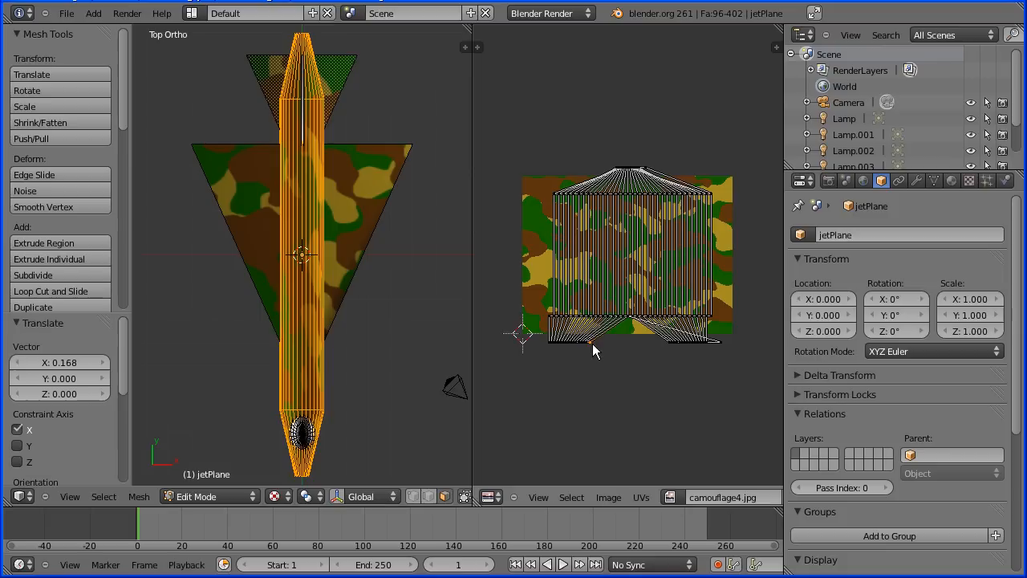
Step: Move the stray UV vertex at the lower right about -0.361 along X to the inner end of the lower-right fan
right_click(721, 342)
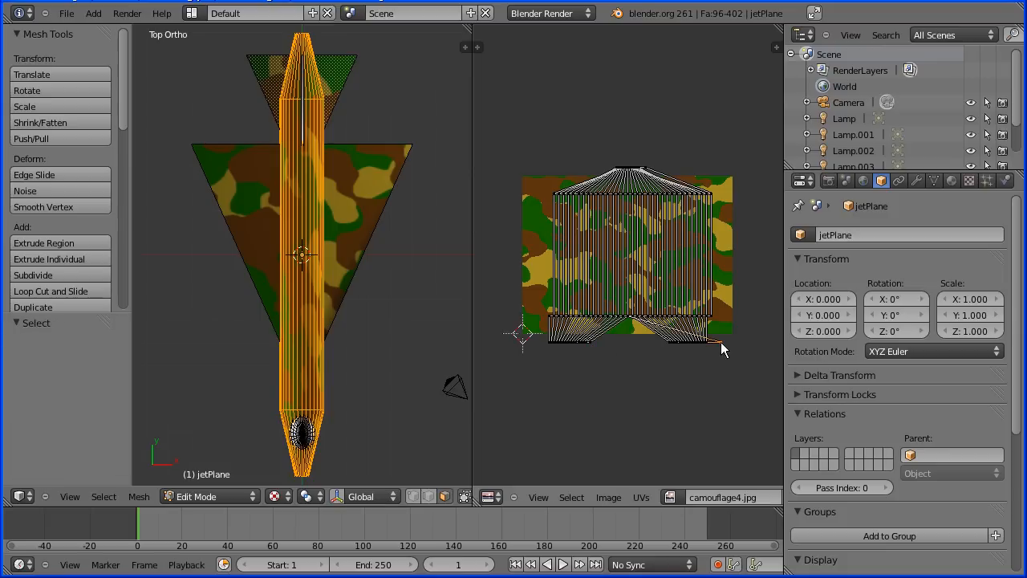
key("g")
key("x")
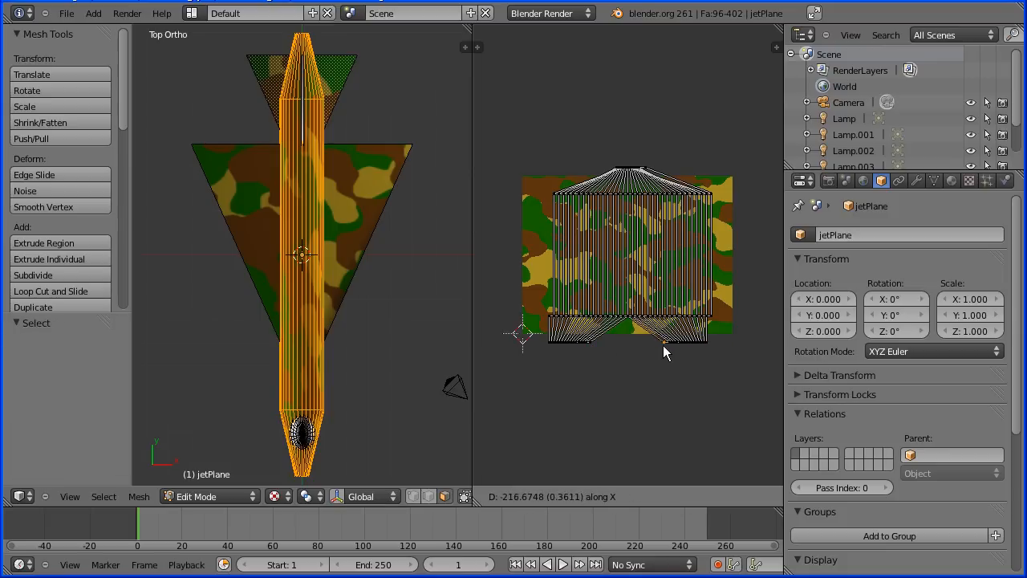
left_click(663, 344)
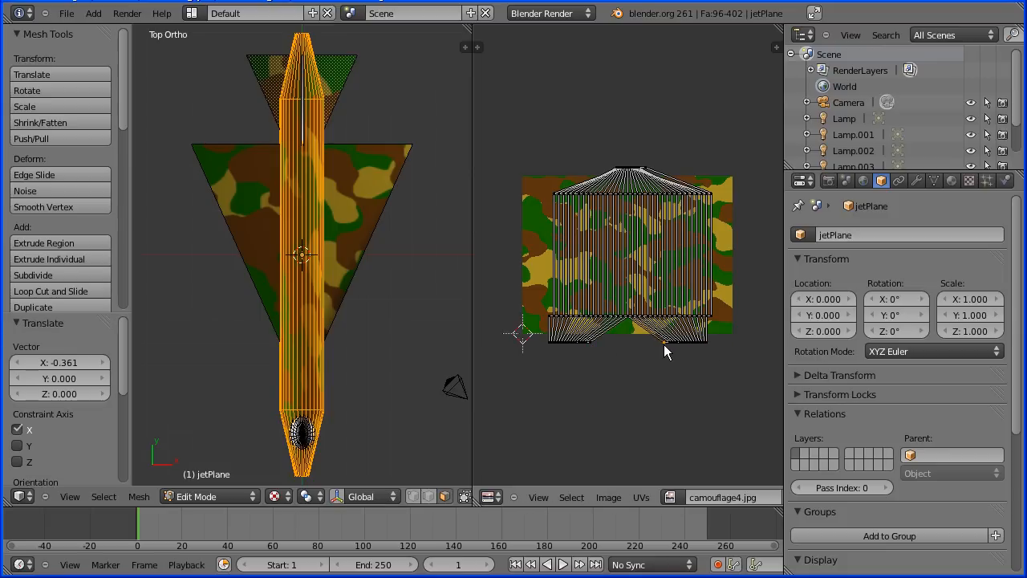
Step: Move the whole bottom row of UV vertices of the lower-right fan about -0.229 along X towards the layout's centre
key("b")
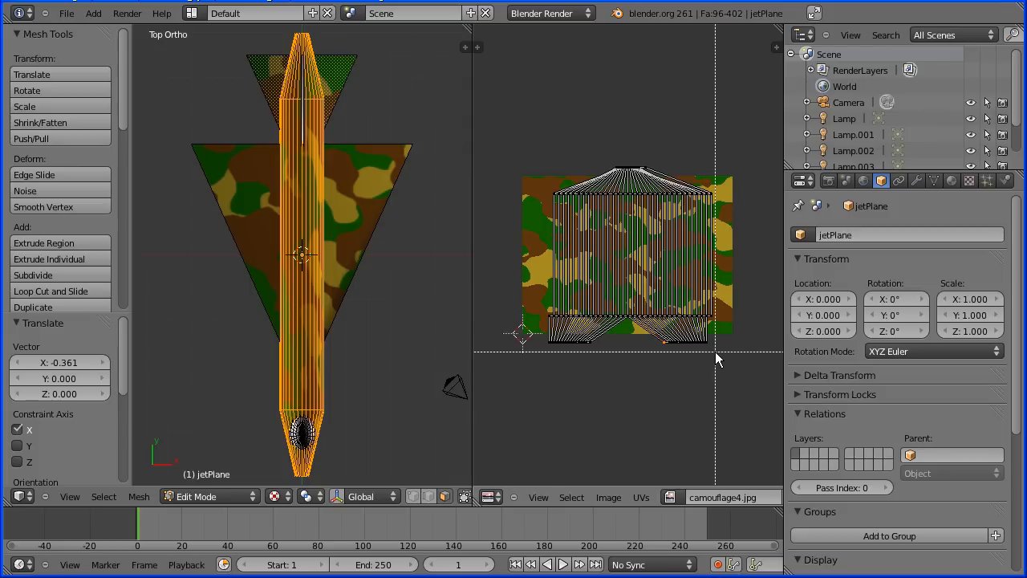
left_click_drag(716, 352, 652, 344)
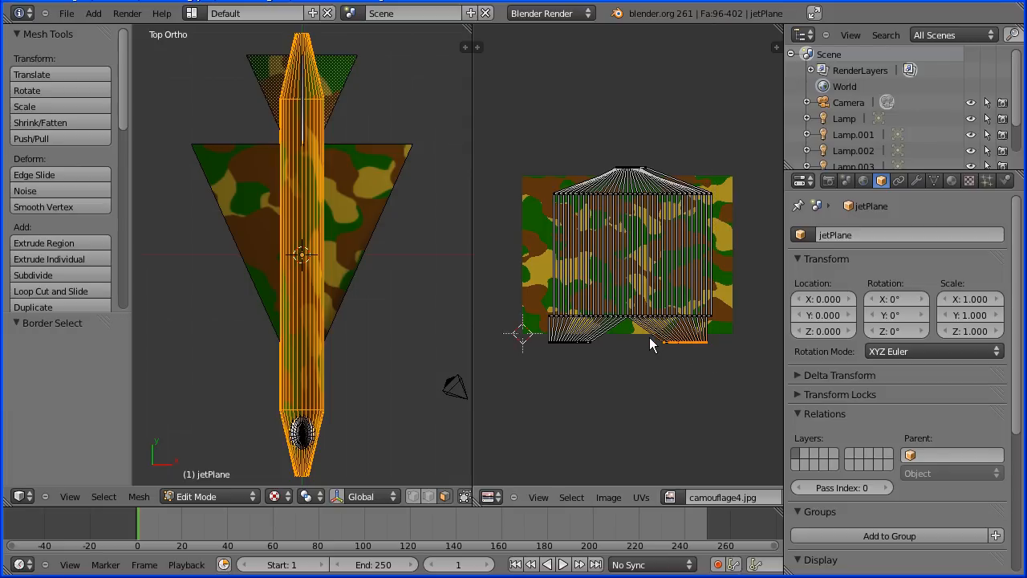
key("g")
key("x")
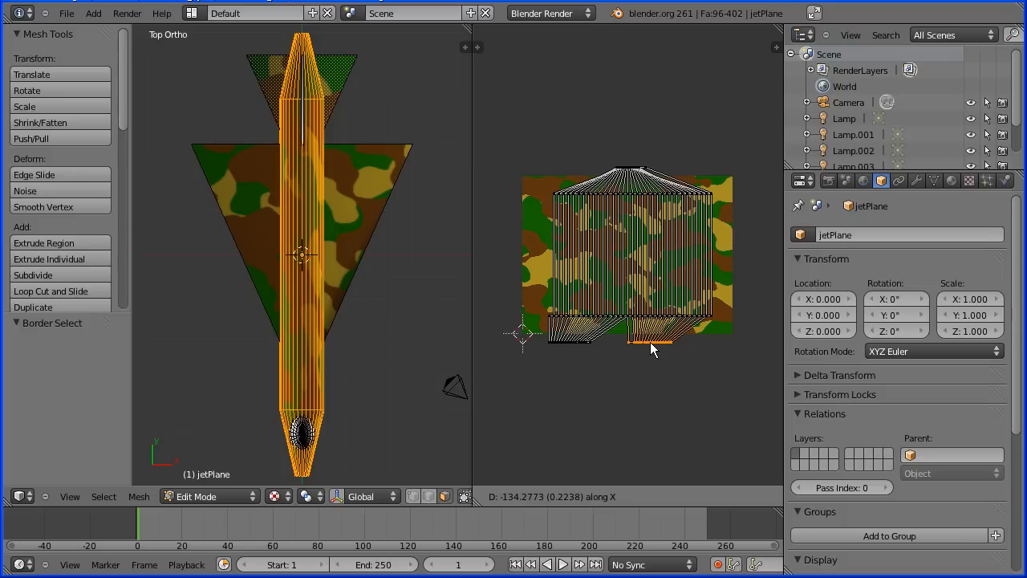
left_click(650, 342)
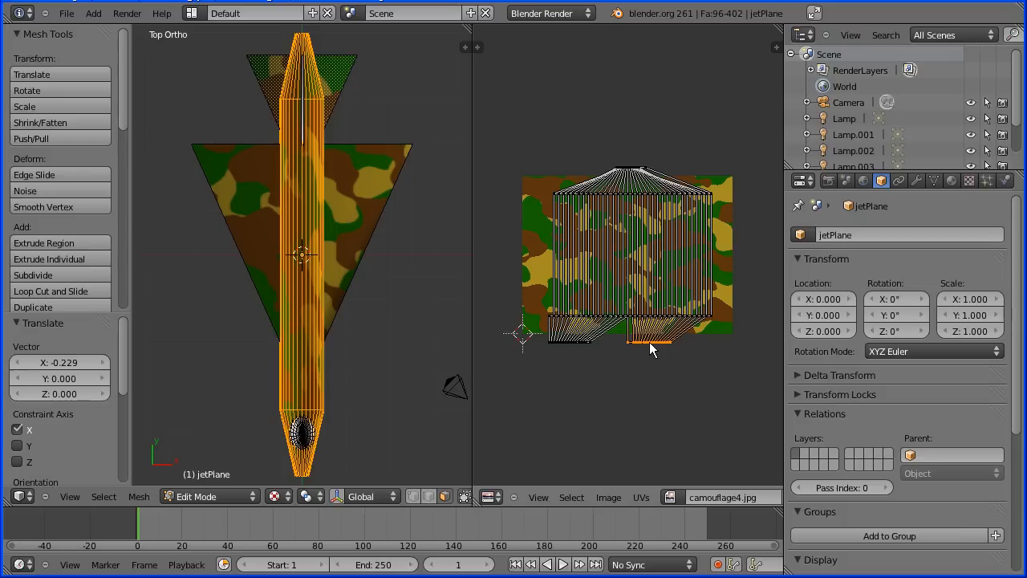
Step: Move the bottom row of UV vertices of the lower-left fan about 0.240 along X so it meets the right fan's row
scroll(661, 372, "up", 1)
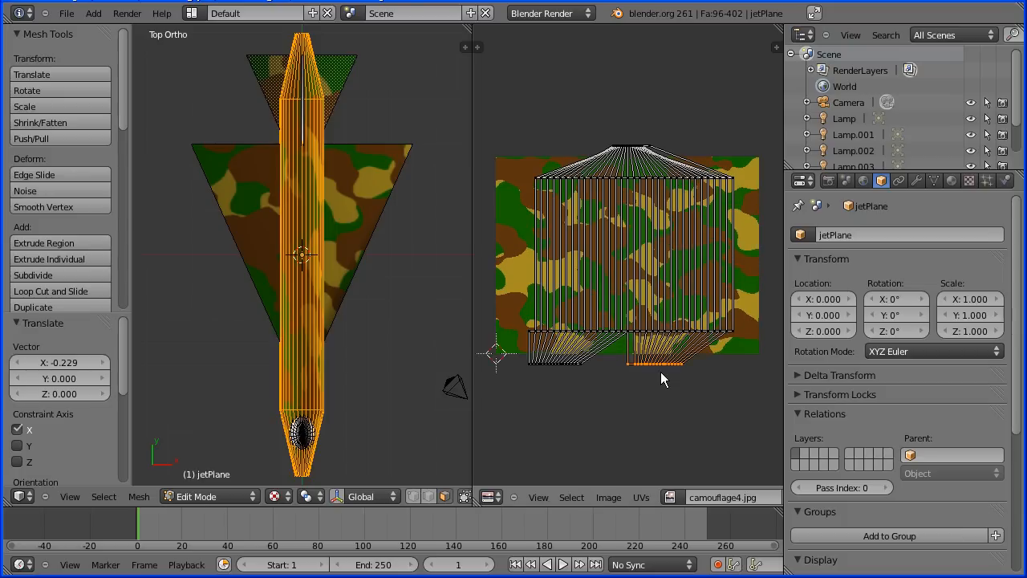
right_click(545, 365)
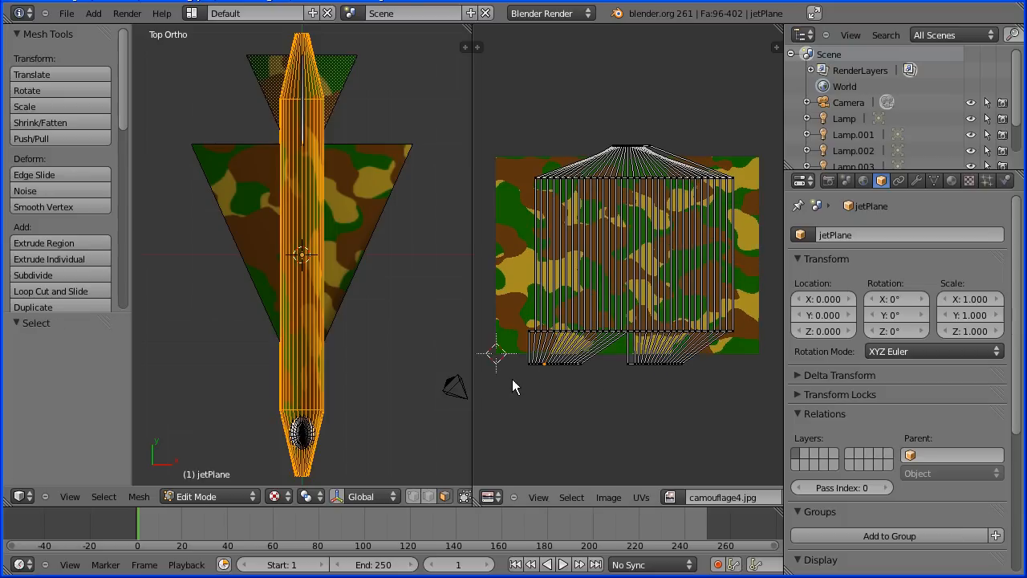
key("b")
left_click_drag(514, 385, 594, 356)
key("g")
key("x")
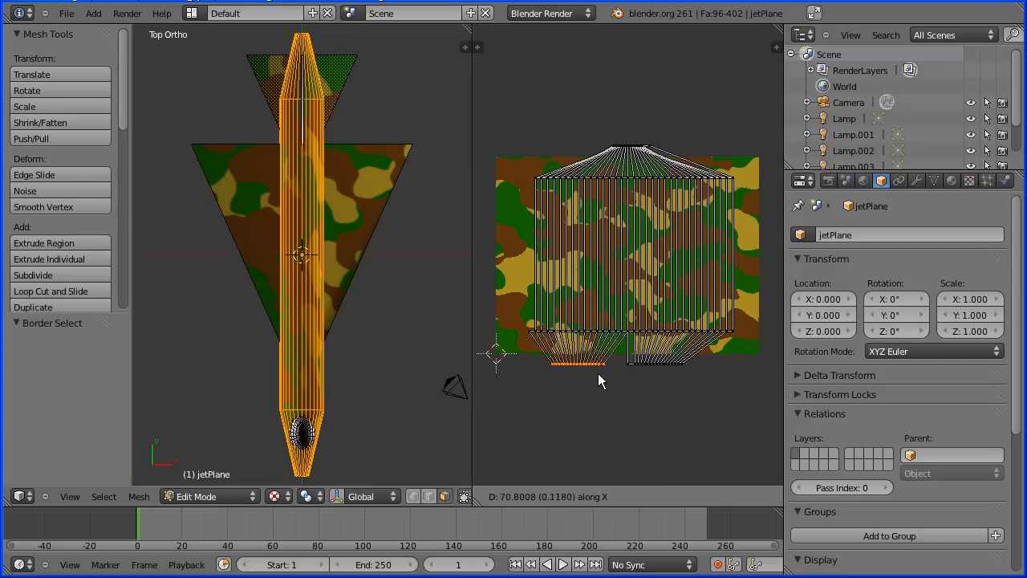
left_click(621, 371)
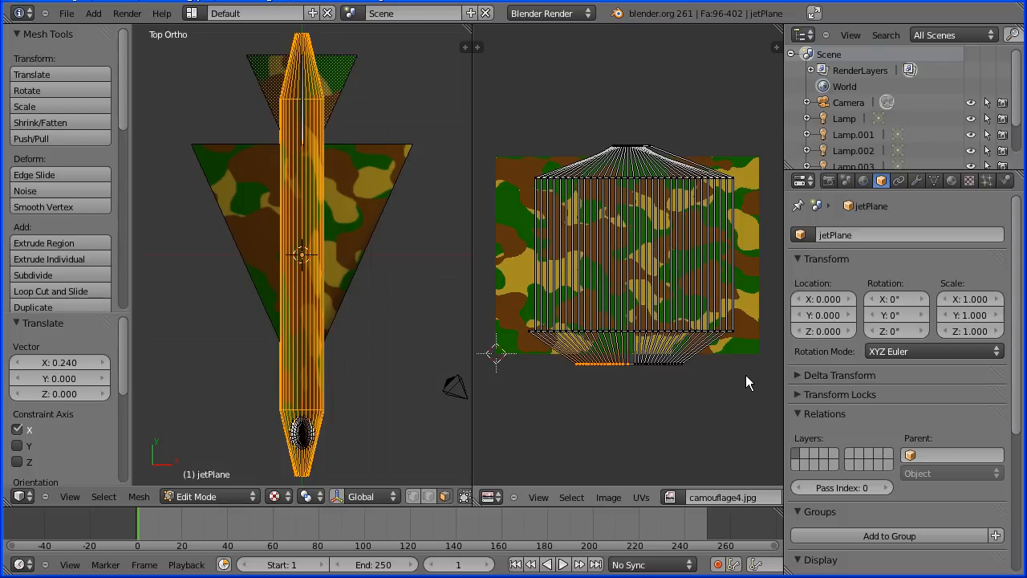
Step: Scale all the fuselage UVs uniformly to about 0.901 so the layout fits inside the camouflage image's height
key("a")
key("a")
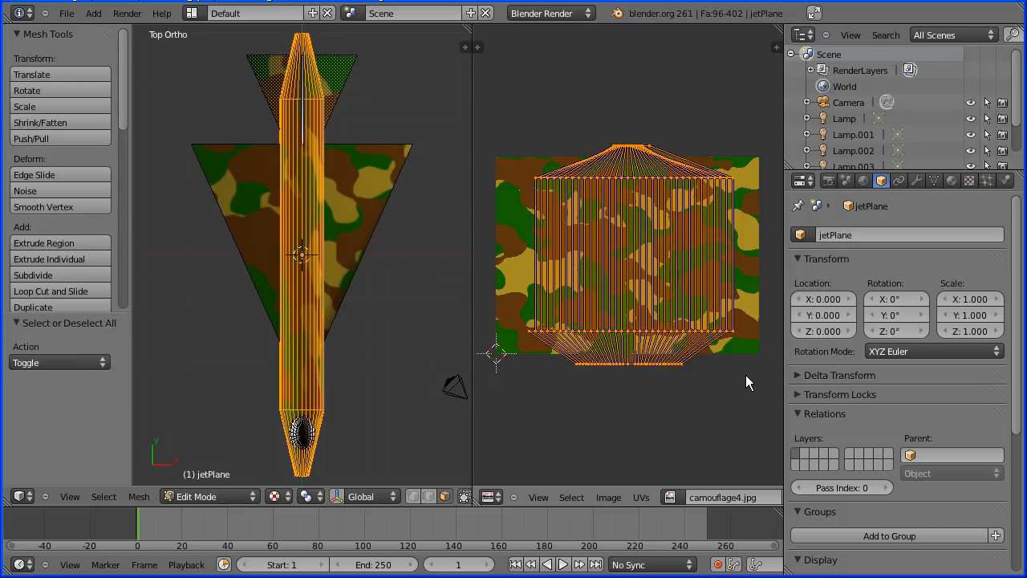
key("s")
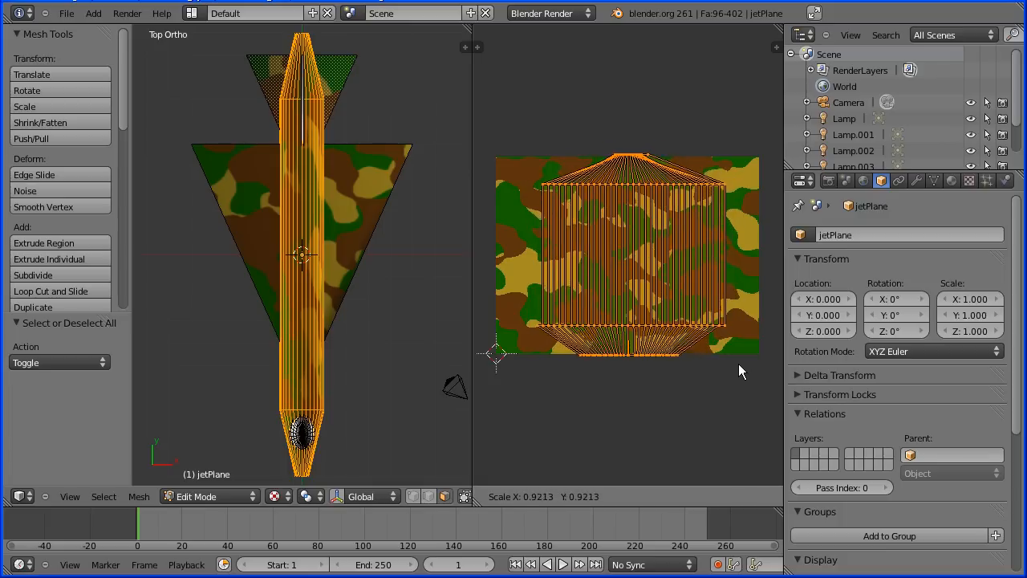
left_click(736, 361)
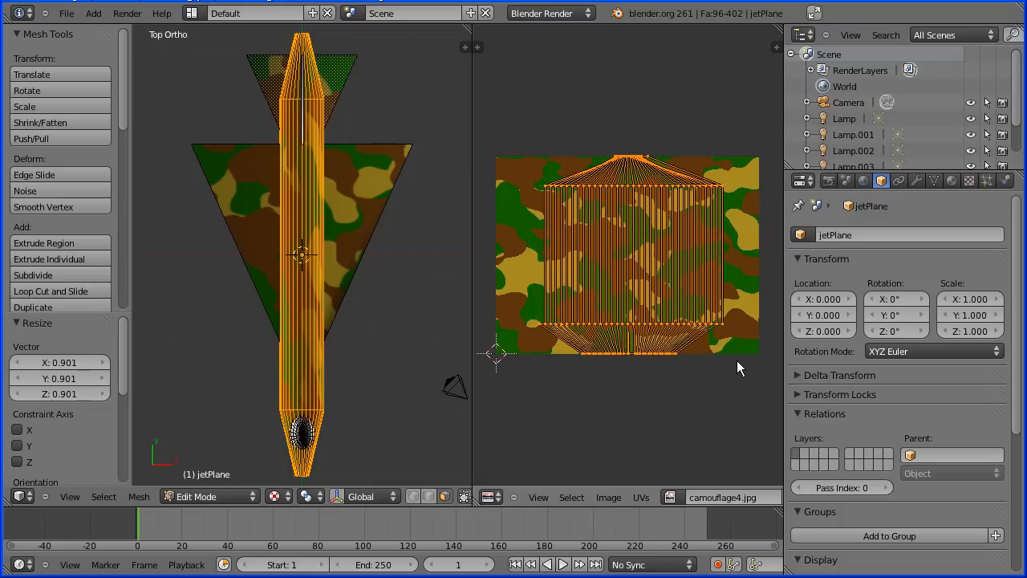
Step: Return to Object Mode and inspect the textured fuselage and the underside of the wings
left_click(233, 497)
left_click(225, 480)
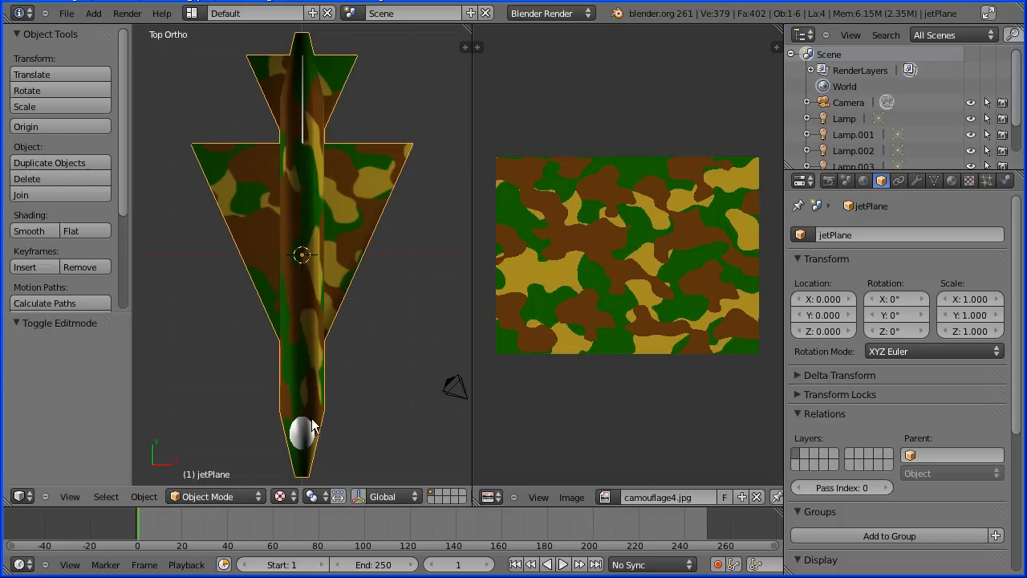
middle_click_drag(394, 377, 330, 159)
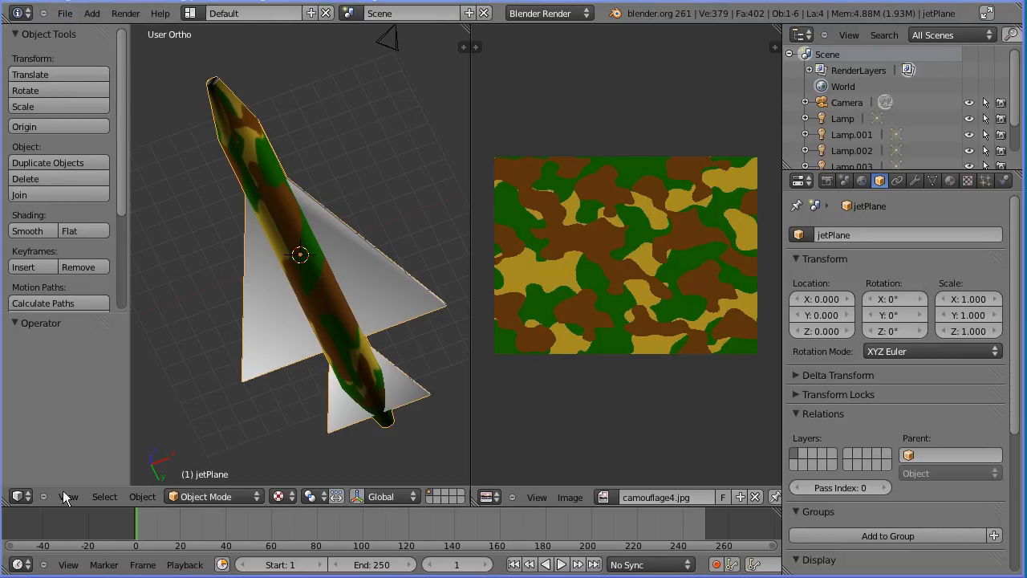
Step: In the Right view, select only the vertical tail fin's side face in Edit Mode and assign it the camouflage4.jpg image
left_click(66, 498)
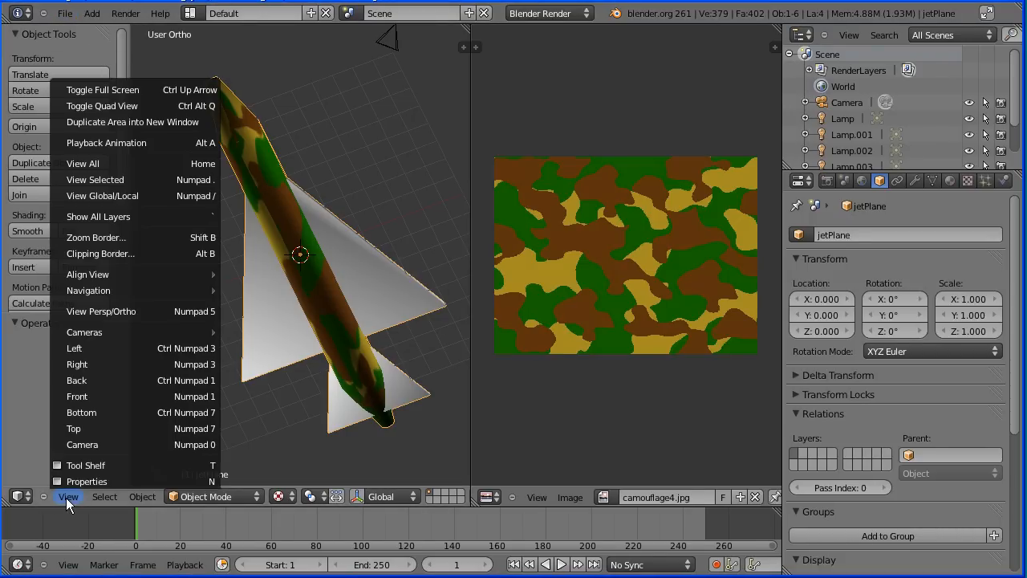
left_click(209, 365)
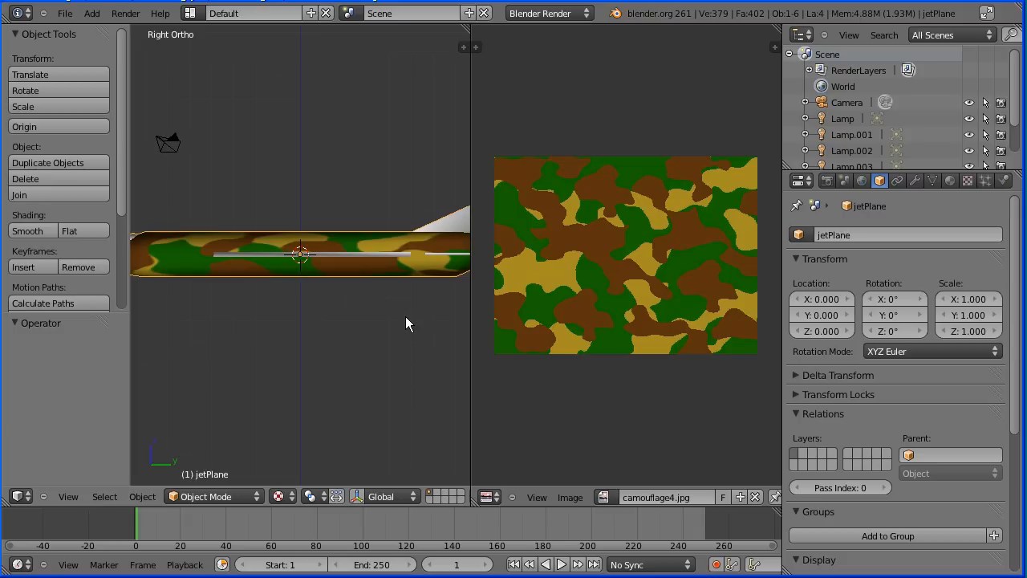
middle_click_drag(407, 313, 269, 330, "shift")
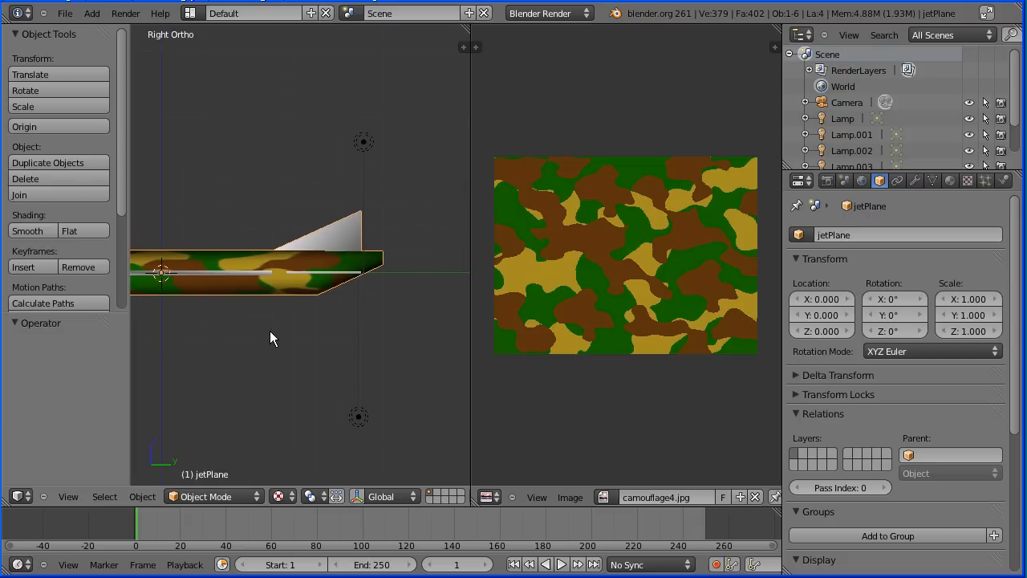
left_click(181, 496)
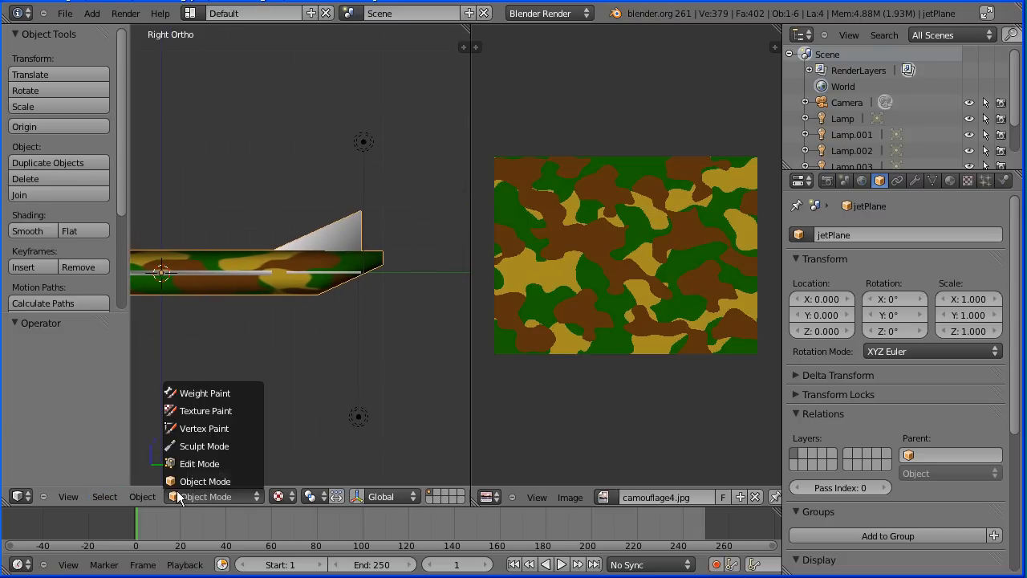
left_click(223, 464)
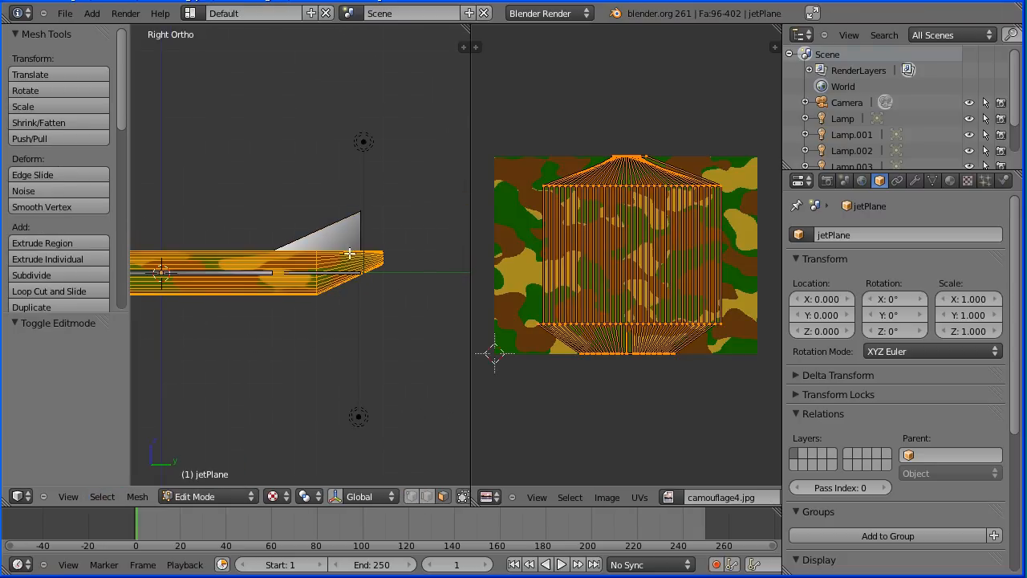
key("a")
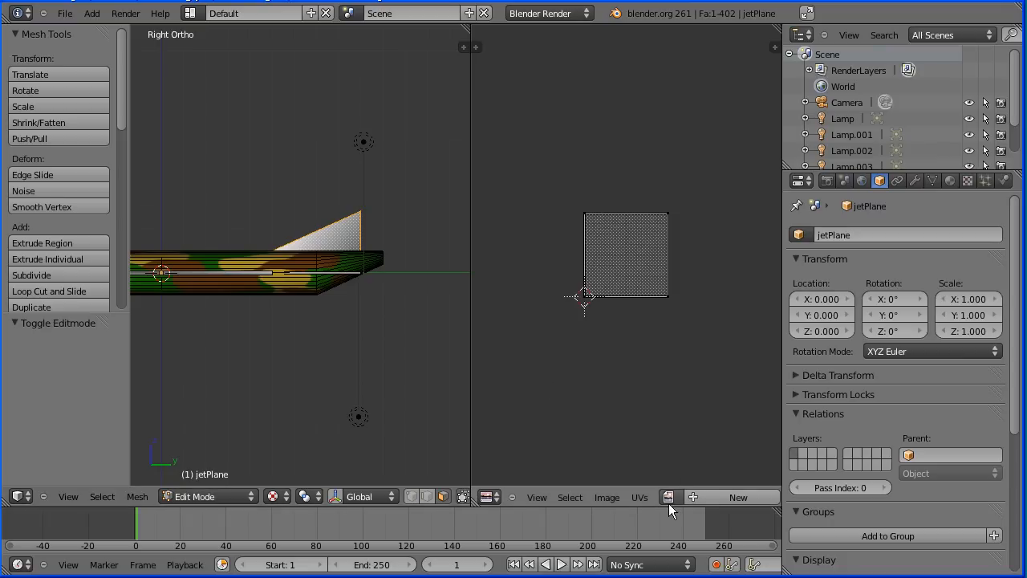
left_click(669, 499)
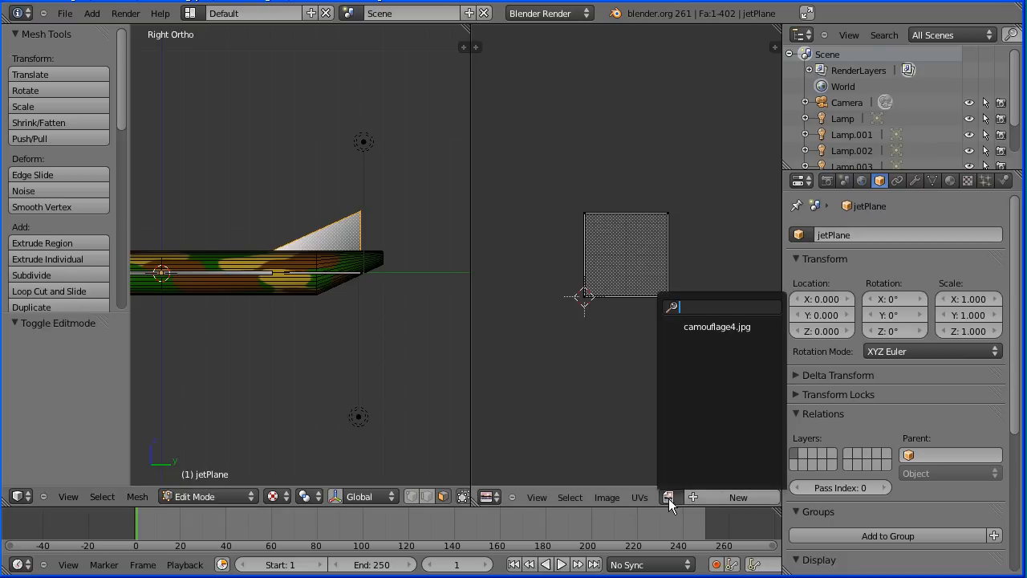
left_click(725, 328)
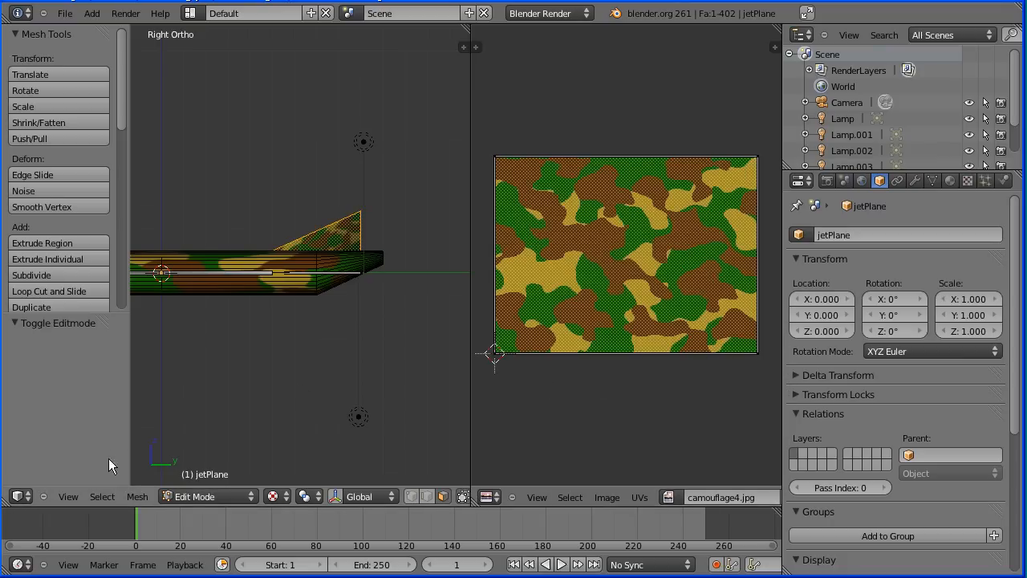
Step: Unwrap the fin's right face with Project From View and scale its UVs to about 1.787
left_click(138, 496)
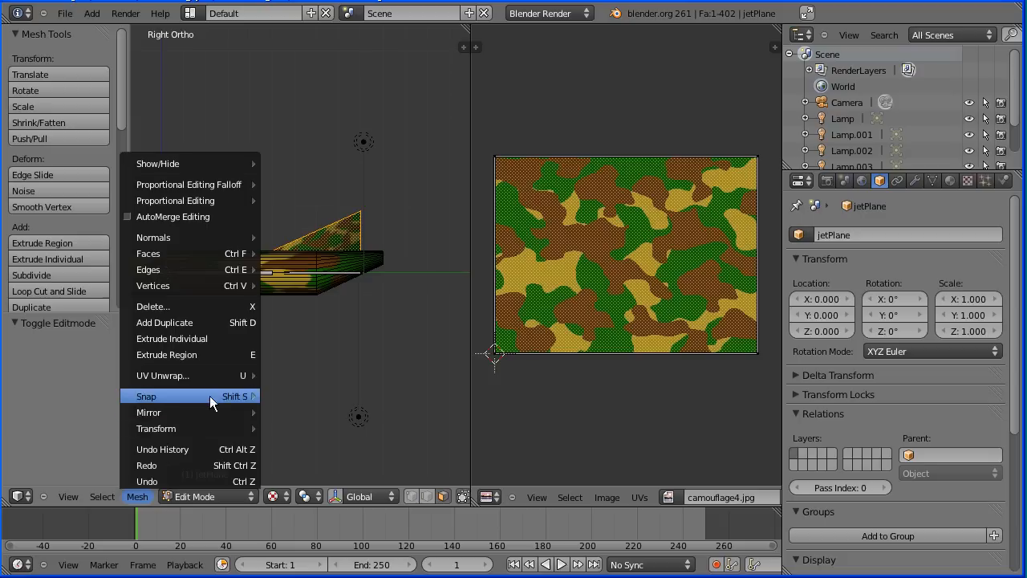
mouse_move(215, 375)
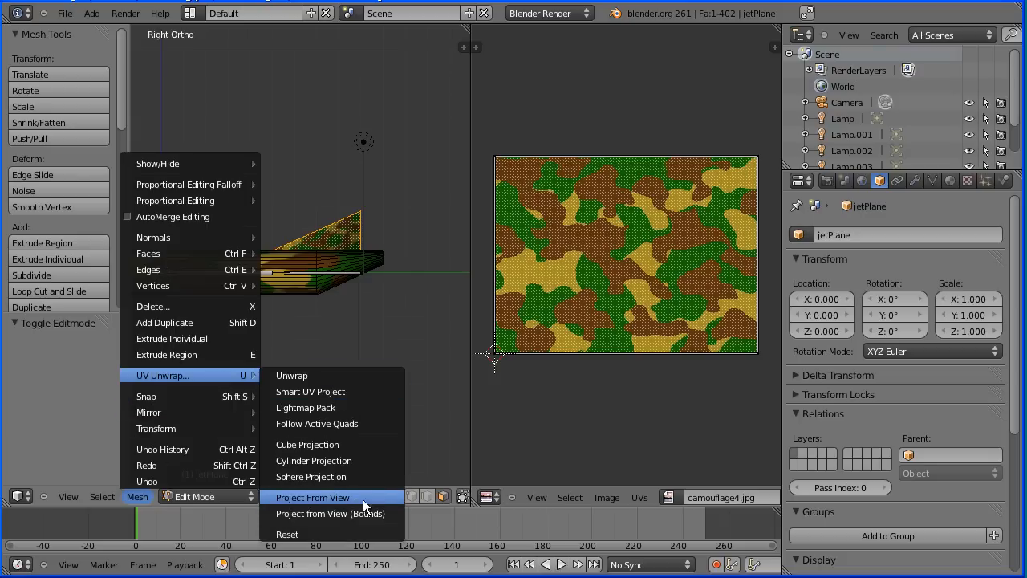
left_click(389, 501)
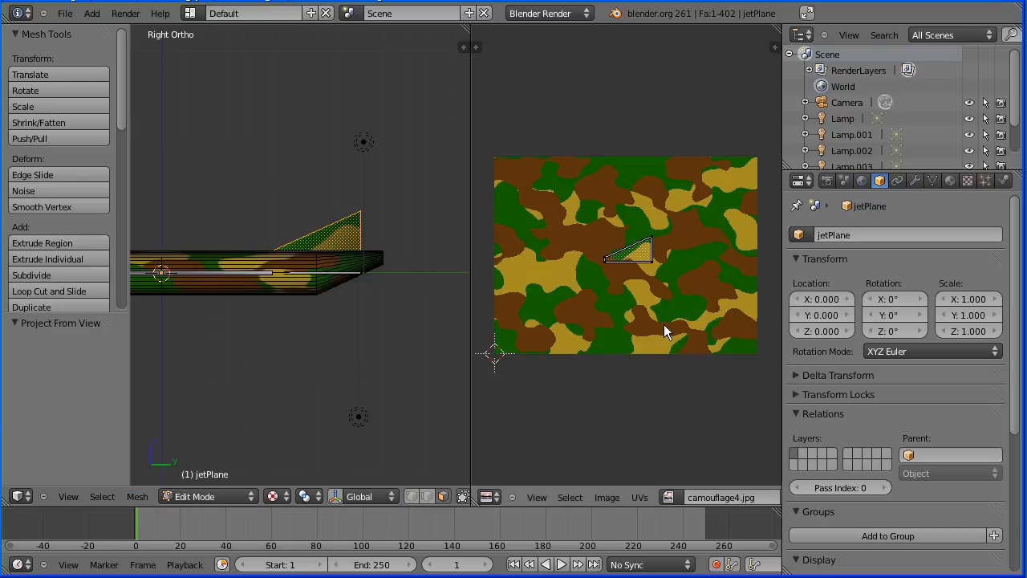
key("a")
key("s")
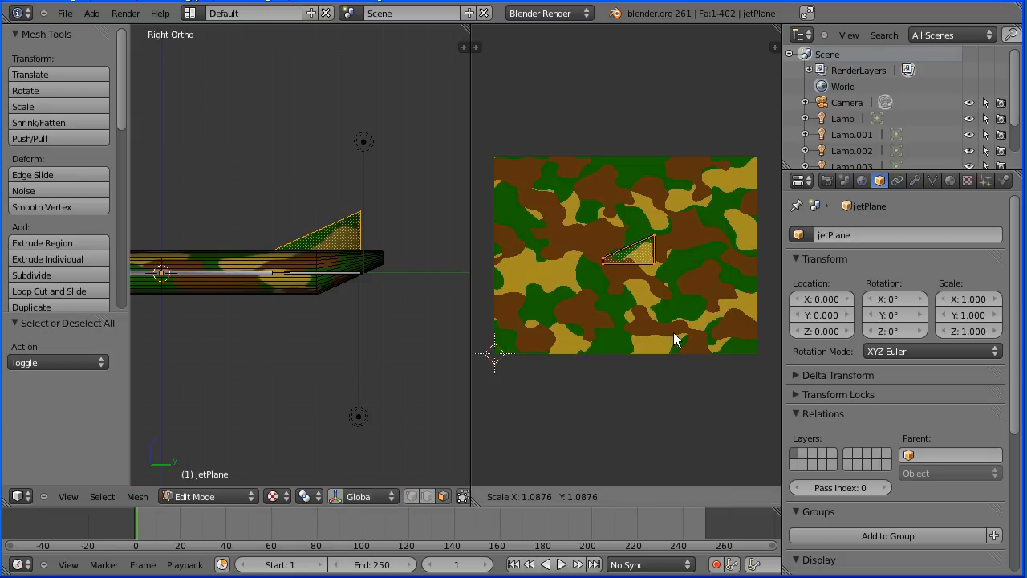
left_click(720, 363)
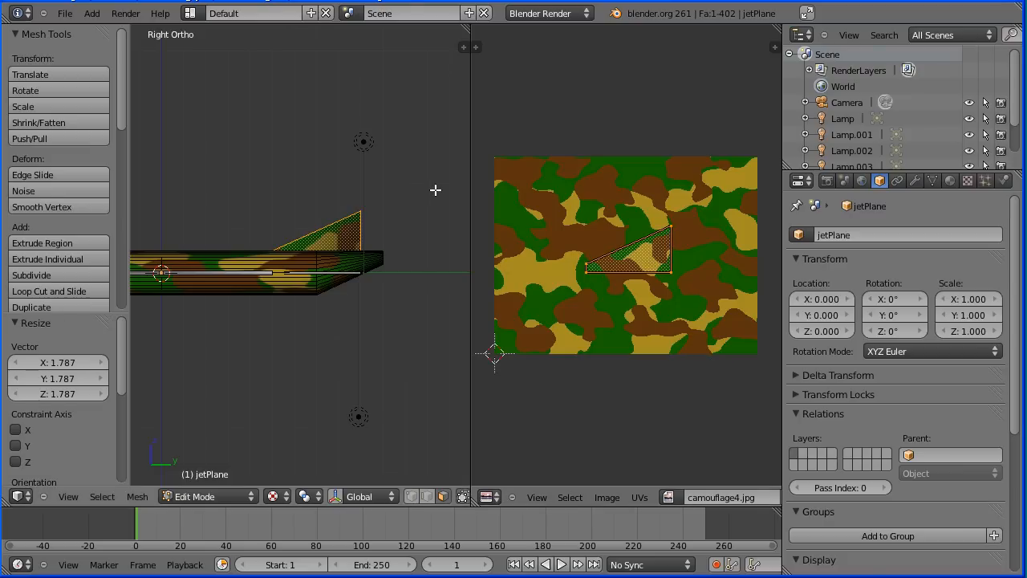
Step: Switch to the Left view, select the tail fin's opposite face and assign it the camouflage4.jpg image
left_click(67, 496)
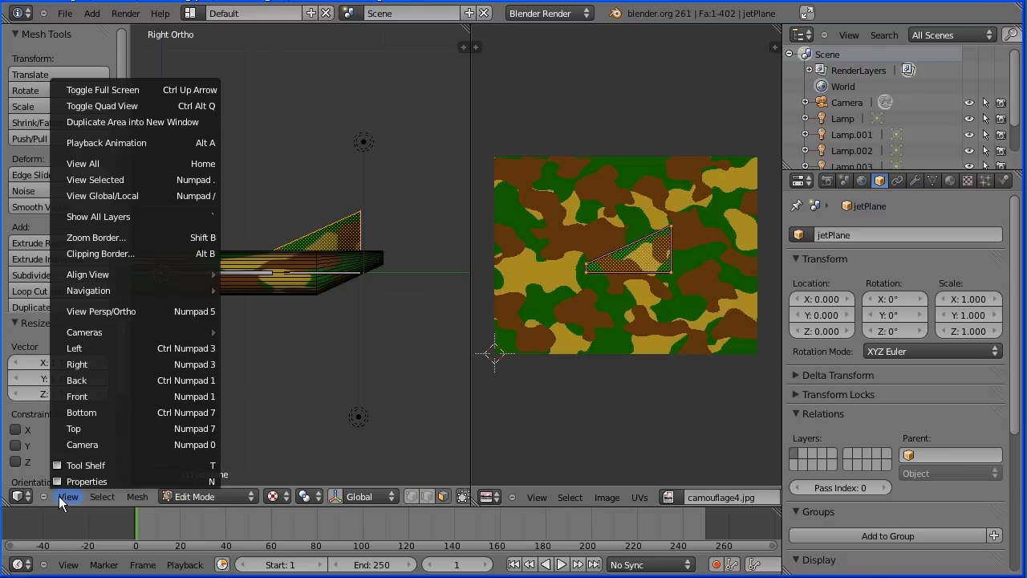
left_click(148, 347)
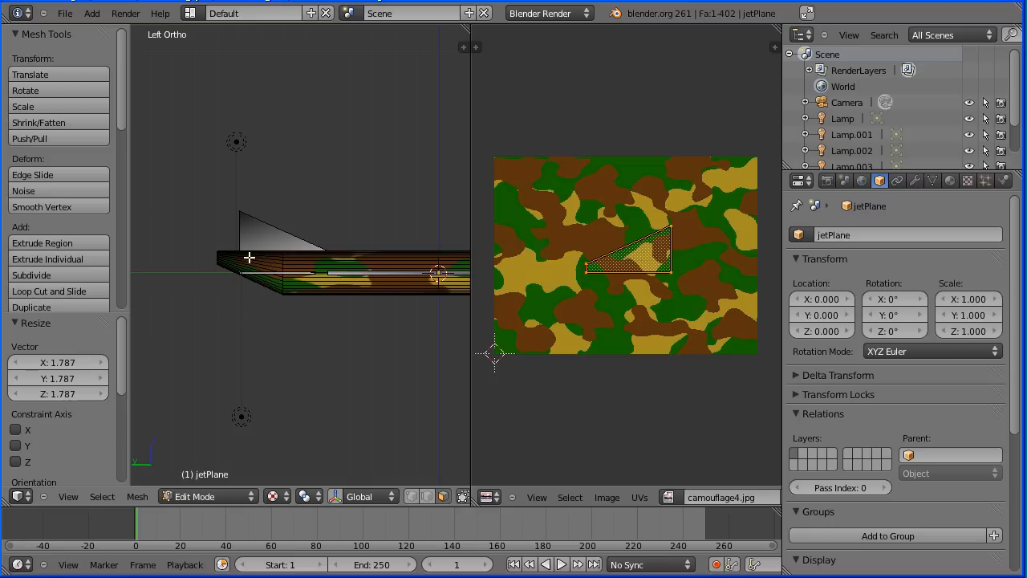
right_click(266, 236)
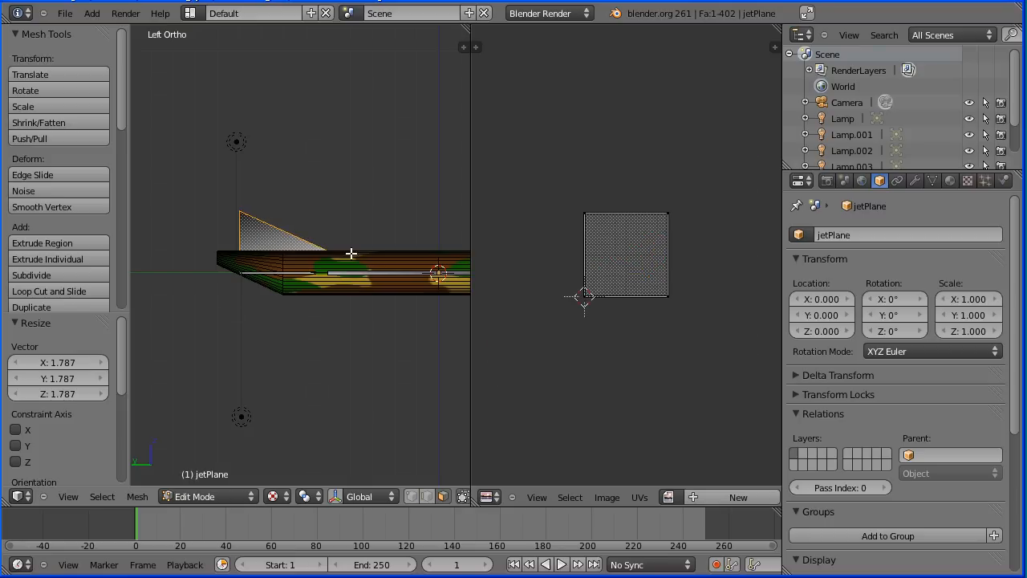
left_click(668, 497)
left_click(698, 327)
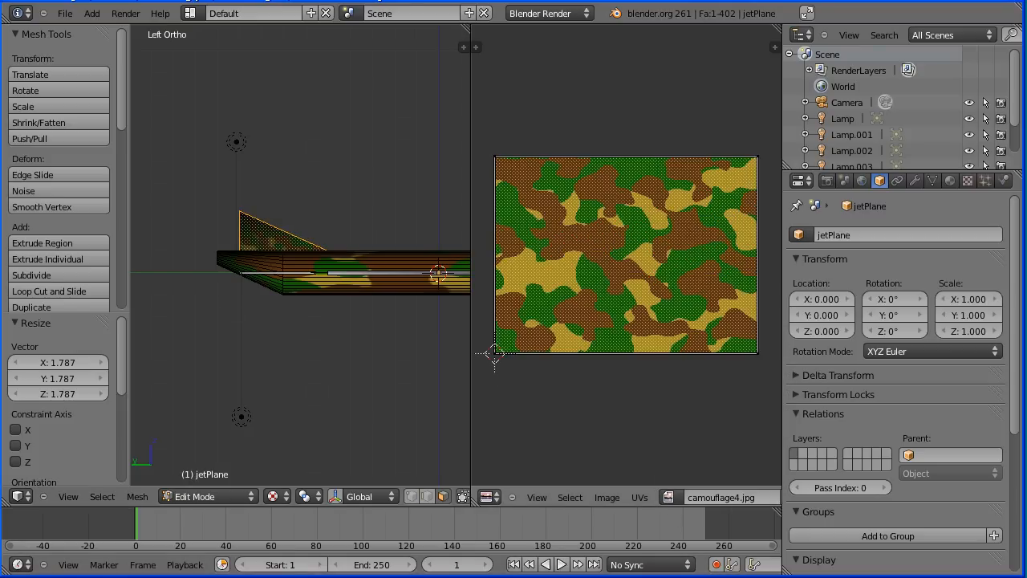
Step: Unwrap the fin's left face with Project From View and scale its UVs to about 1.796
left_click(140, 497)
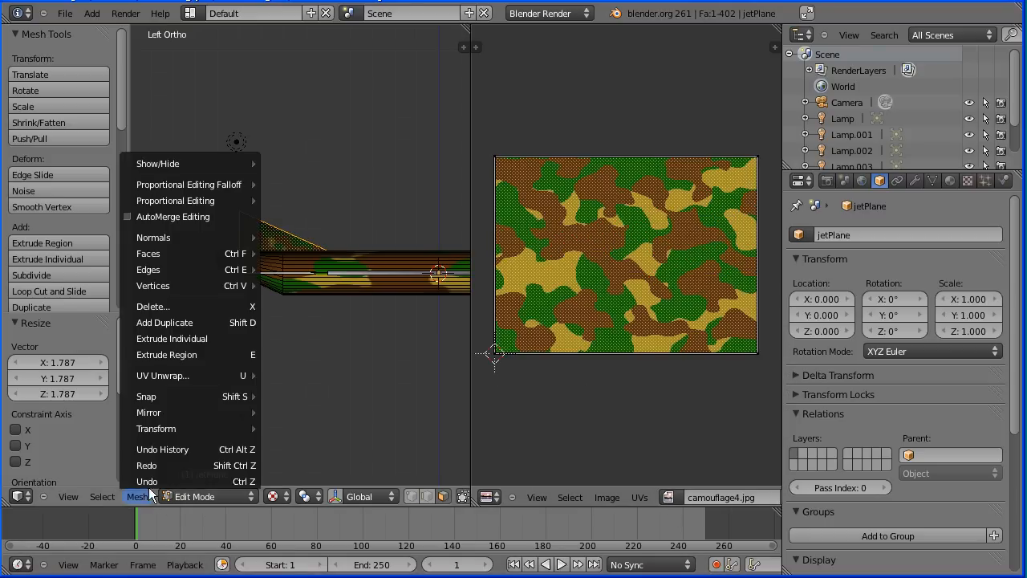
mouse_move(200, 376)
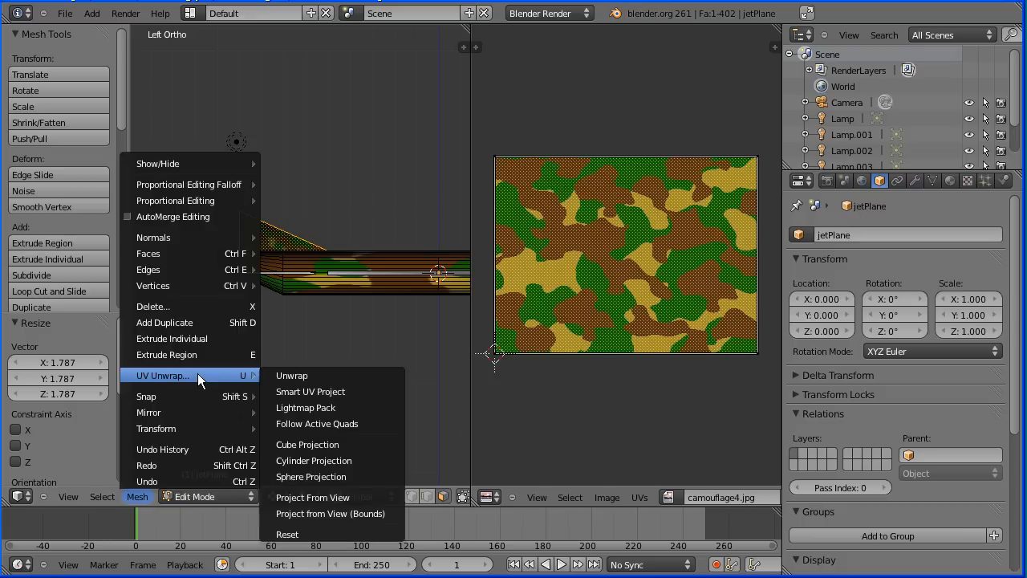
left_click(390, 498)
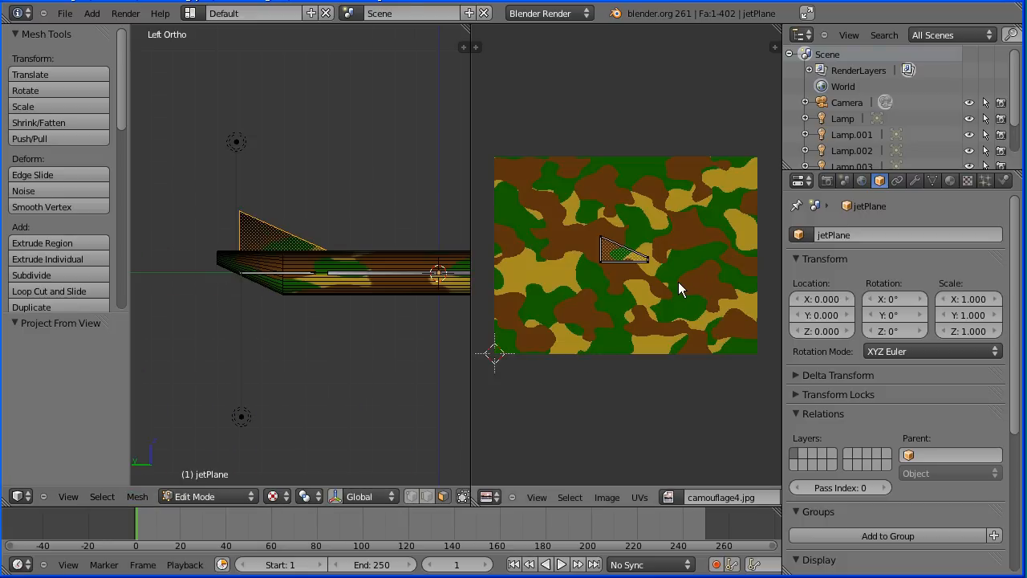
key("a")
key("s")
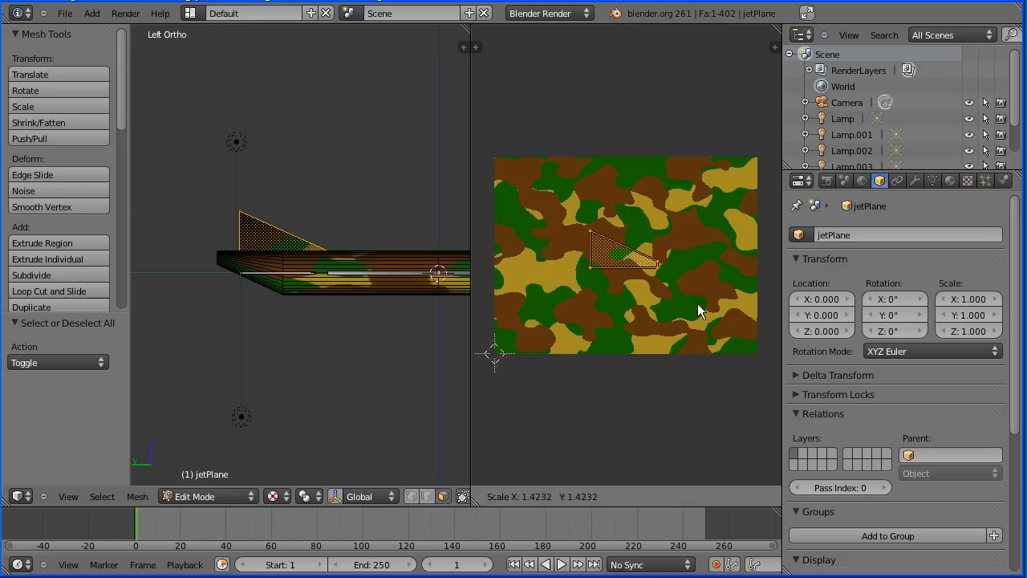
left_click(712, 330)
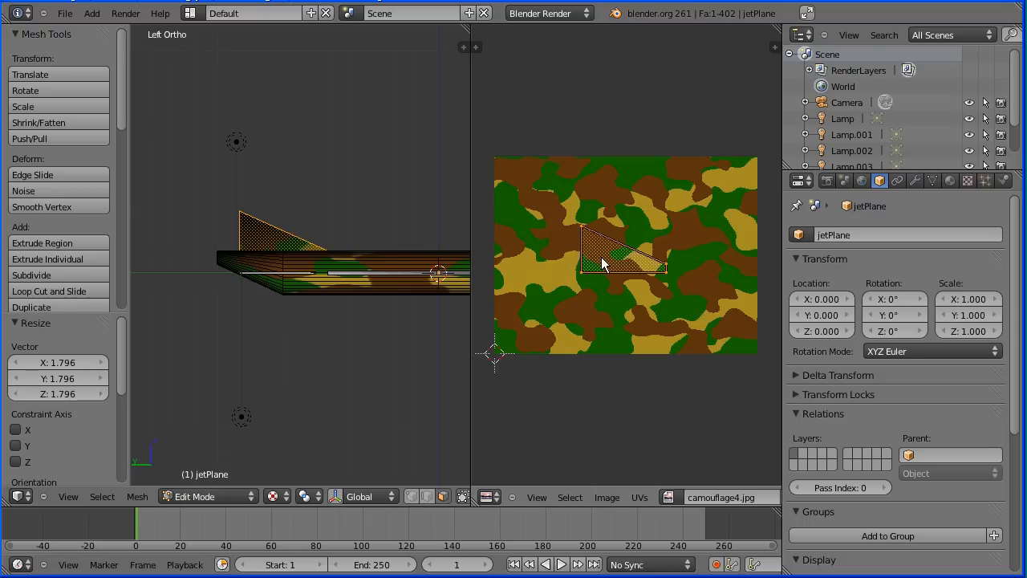
Step: Move the left fin face's UVs about 88 pixels right and 44 pixels up over the camouflage image
key("g")
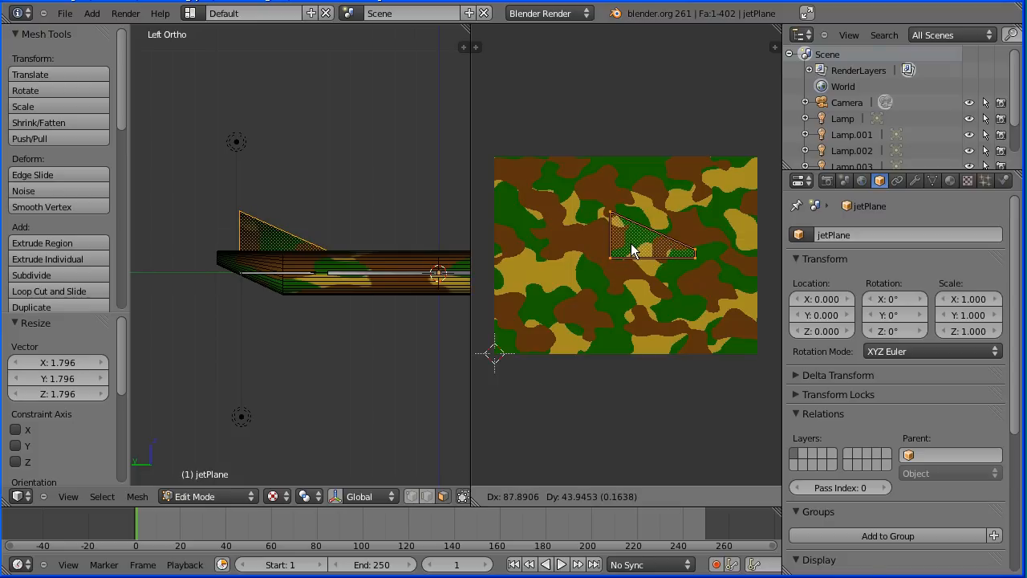
left_click(631, 243)
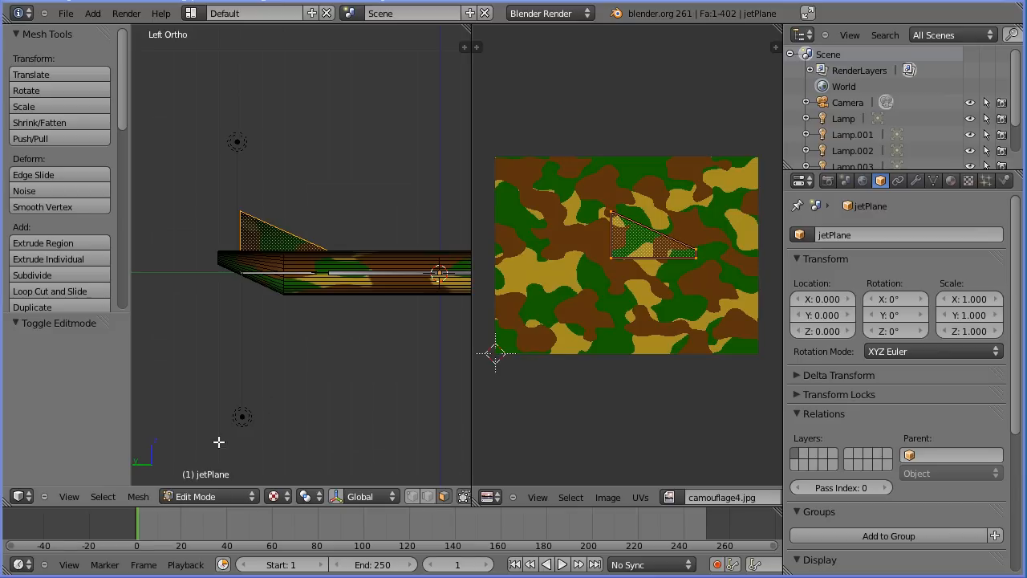
Step: Switch the 3D view to Quad View and expand it over the UV/Image Editor's area
left_click(74, 496)
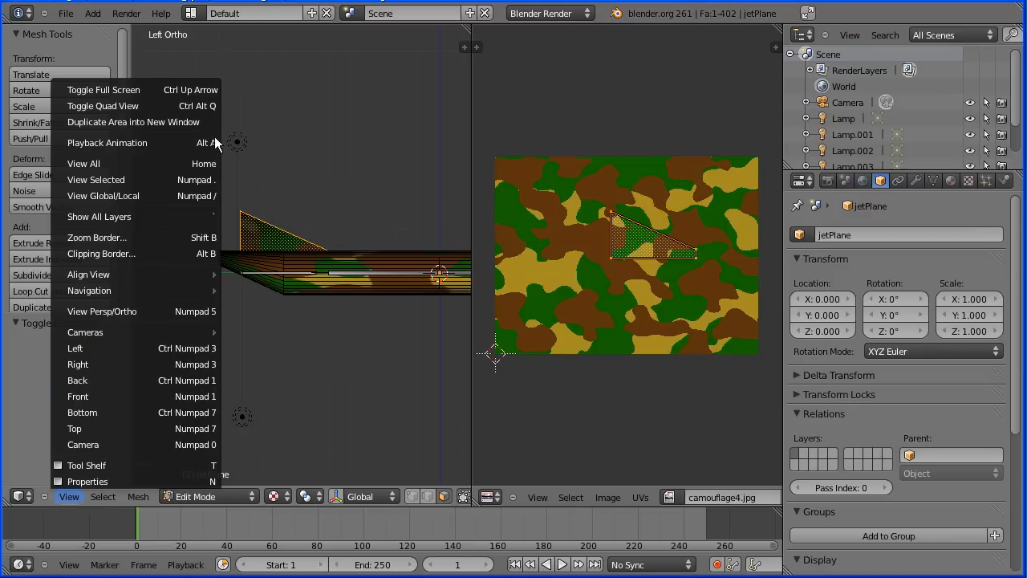
left_click(158, 107)
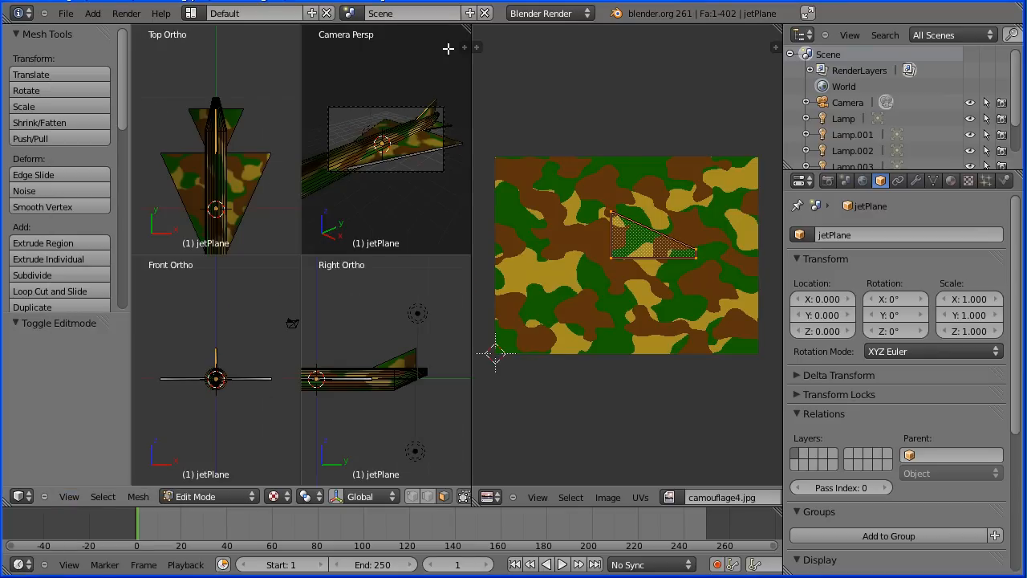
left_click_drag(472, 29, 508, 34)
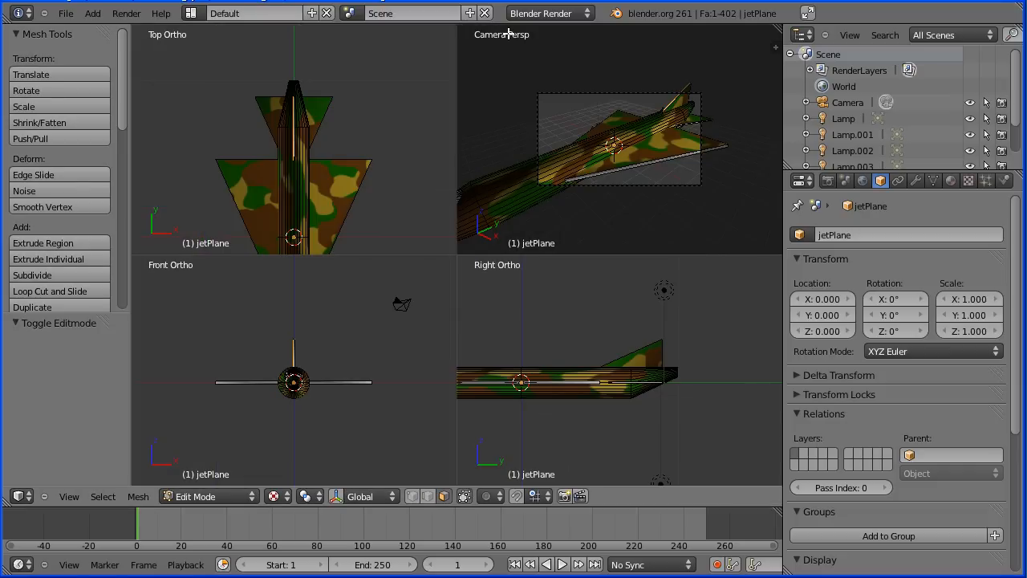
Step: Return to Object Mode and move the camera away from the jet in the Top view by about X 9.462, Y -10.207
left_click(238, 498)
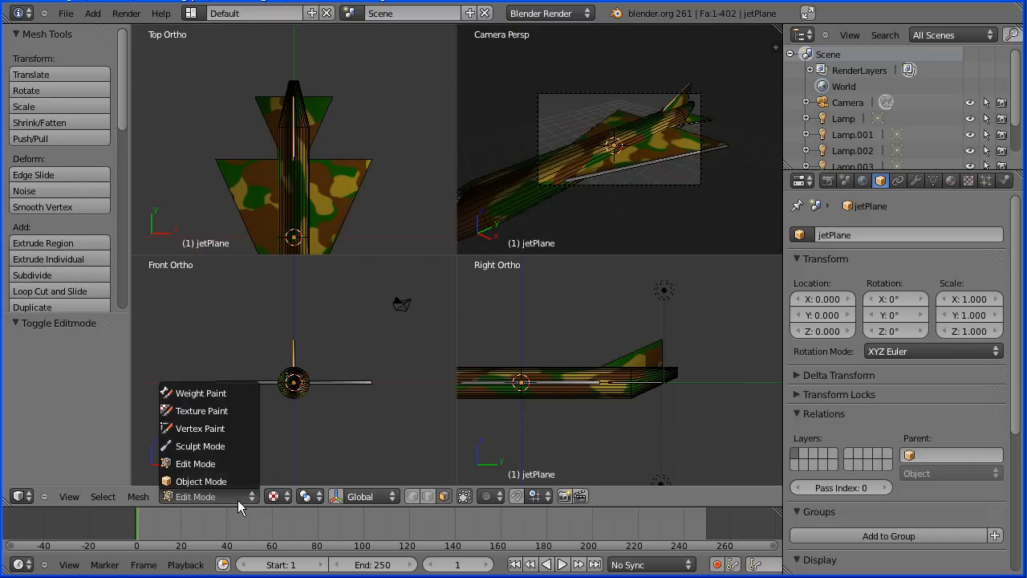
left_click(245, 482)
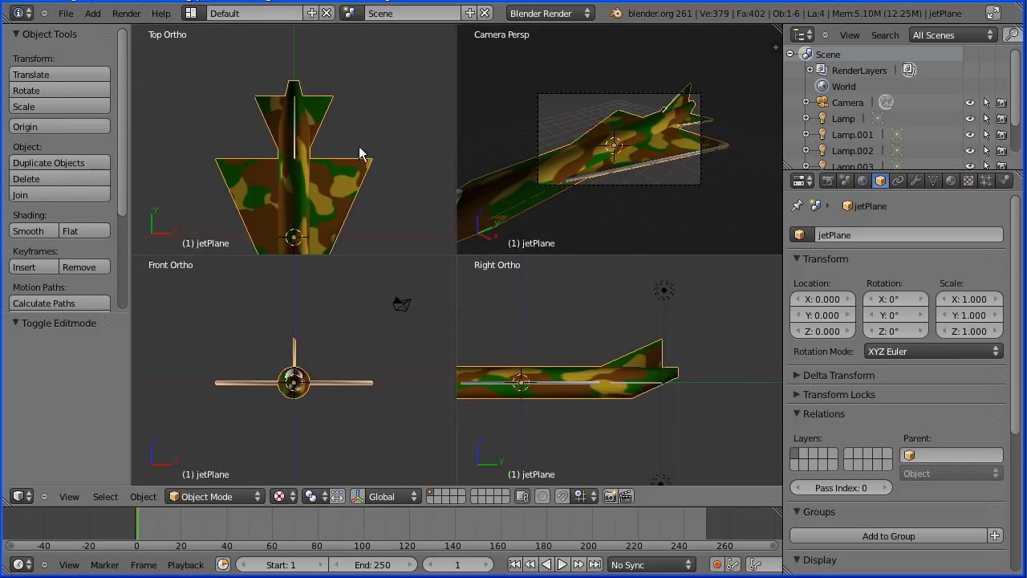
scroll(376, 123, "down", 4)
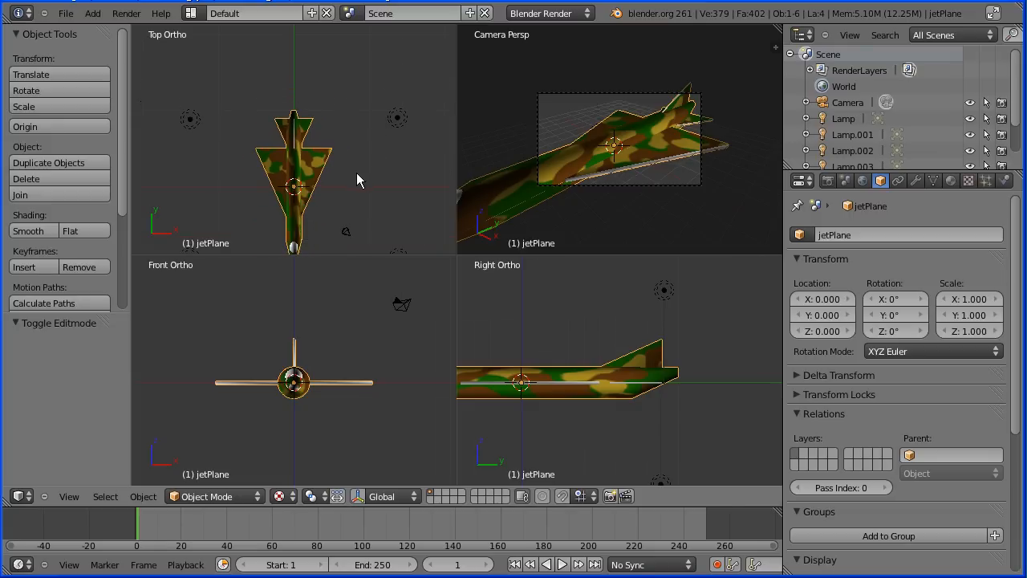
middle_click_drag(359, 175, 356, 81, "shift")
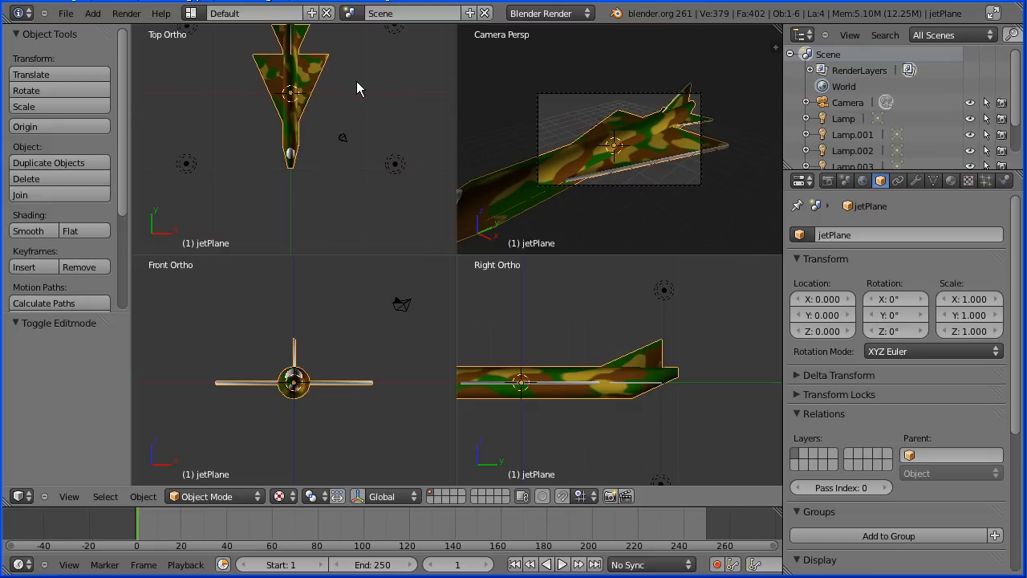
right_click(342, 138)
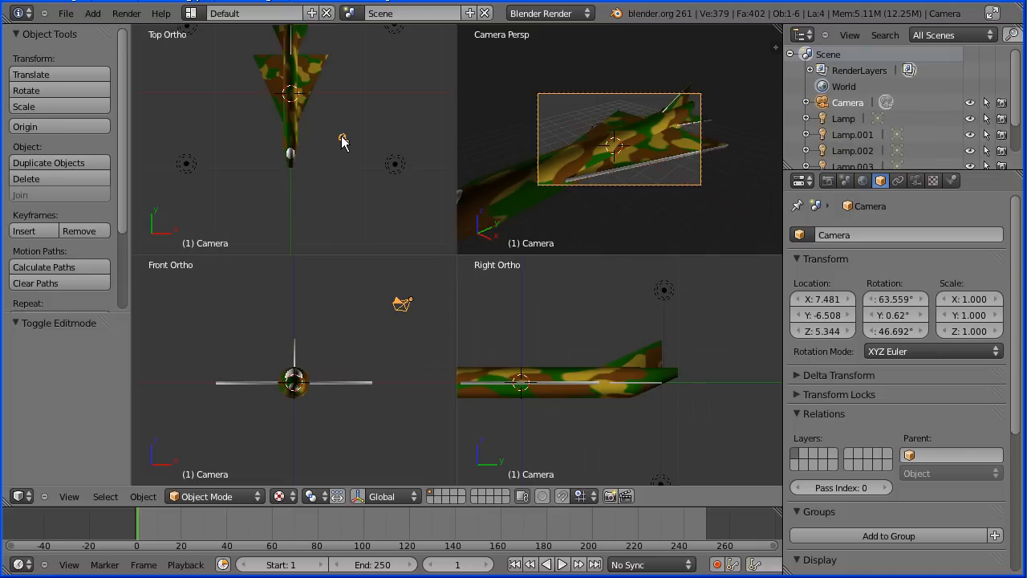
key("g")
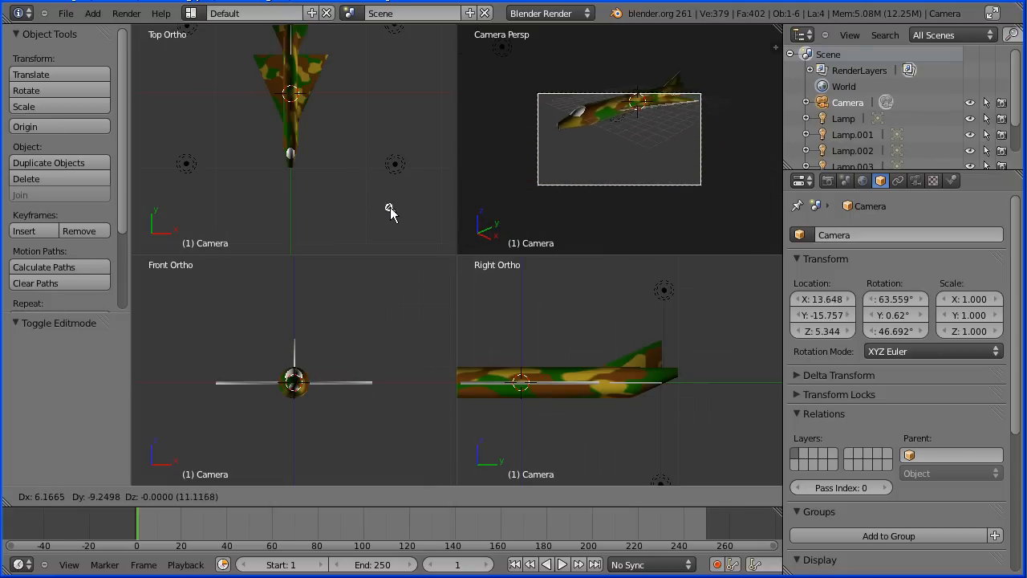
left_click(414, 216)
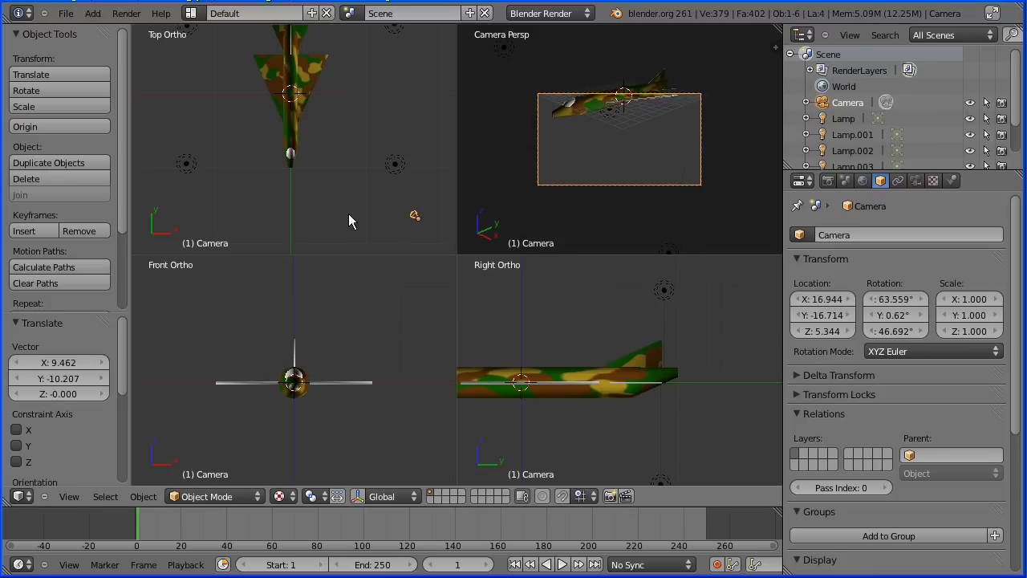
Step: Rotate the camera about 12.75° around its local X axis so the jet sits inside the camera frame
key("r")
key("x")
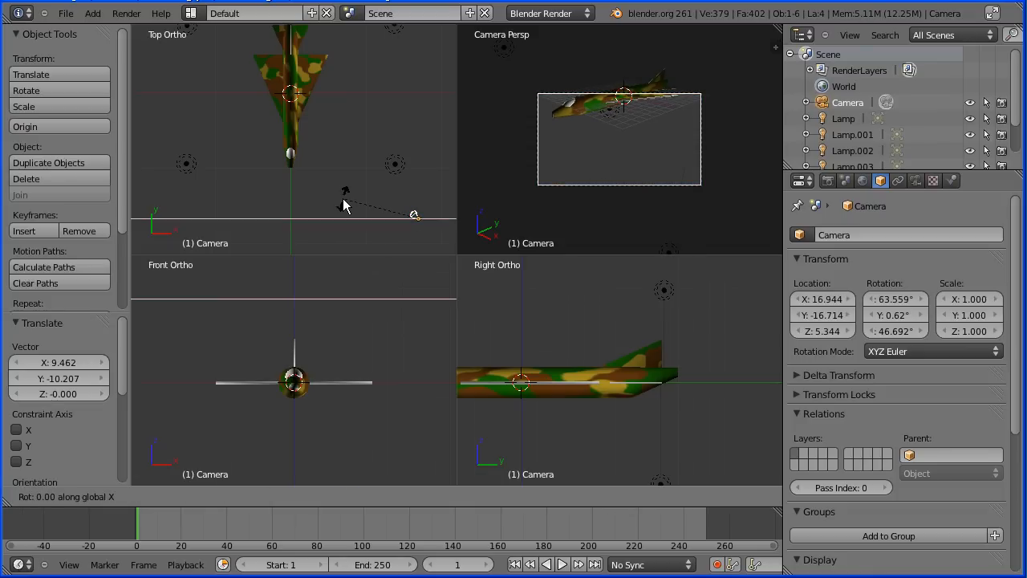
key("x")
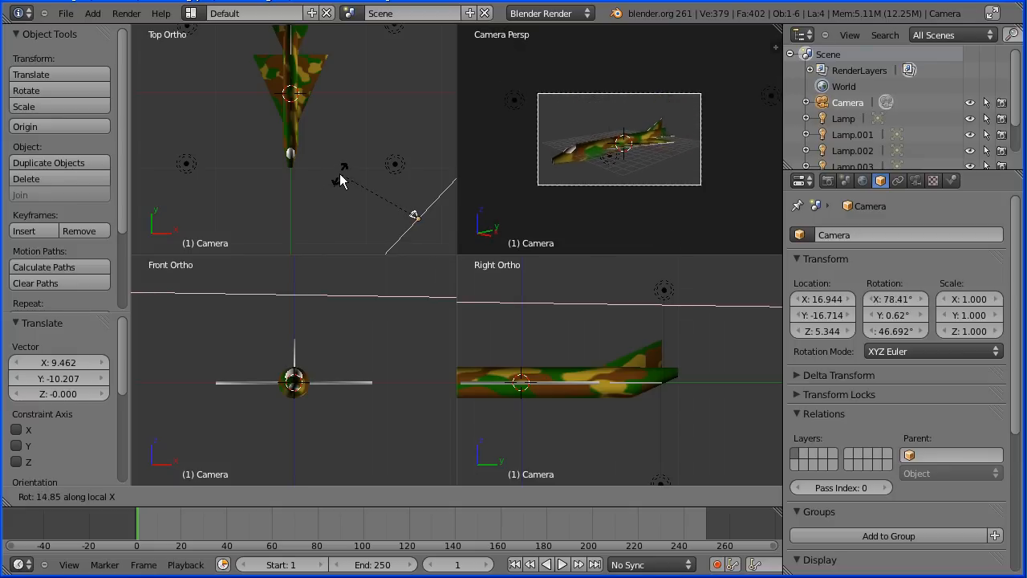
left_click(334, 178)
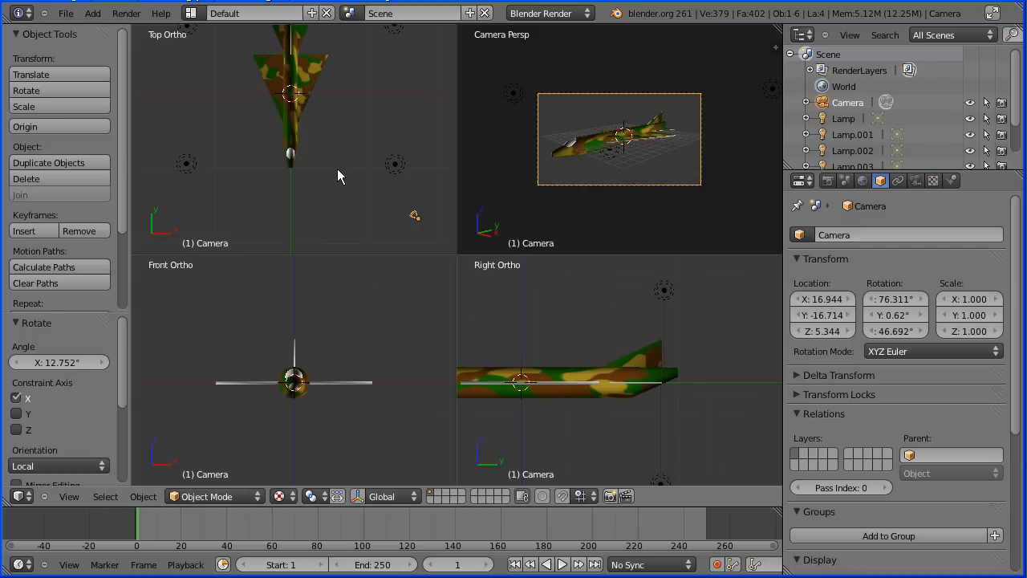
Step: Render a still image of the jet to check its look and return to the 3D view
left_click(827, 181)
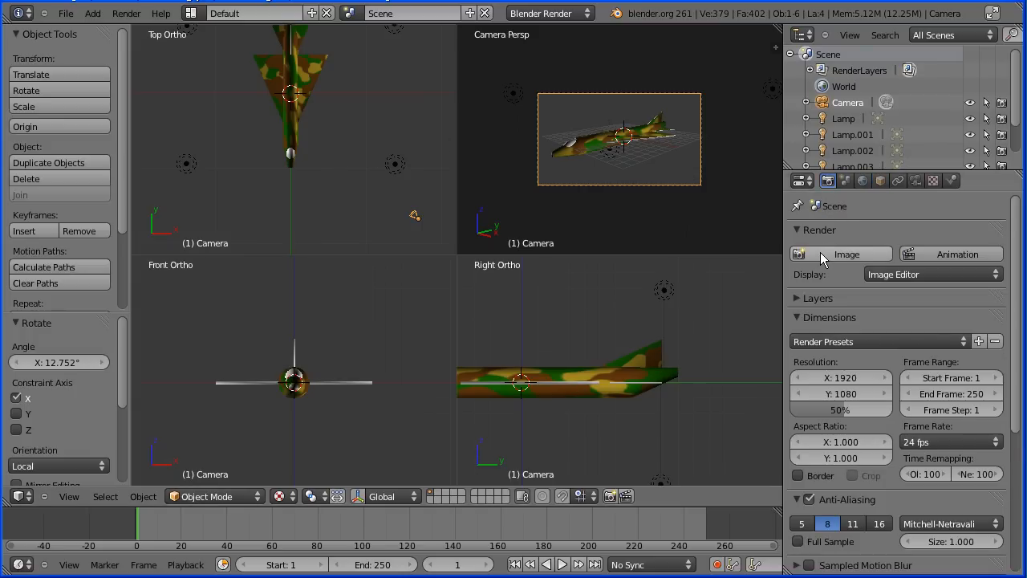
left_click(822, 254)
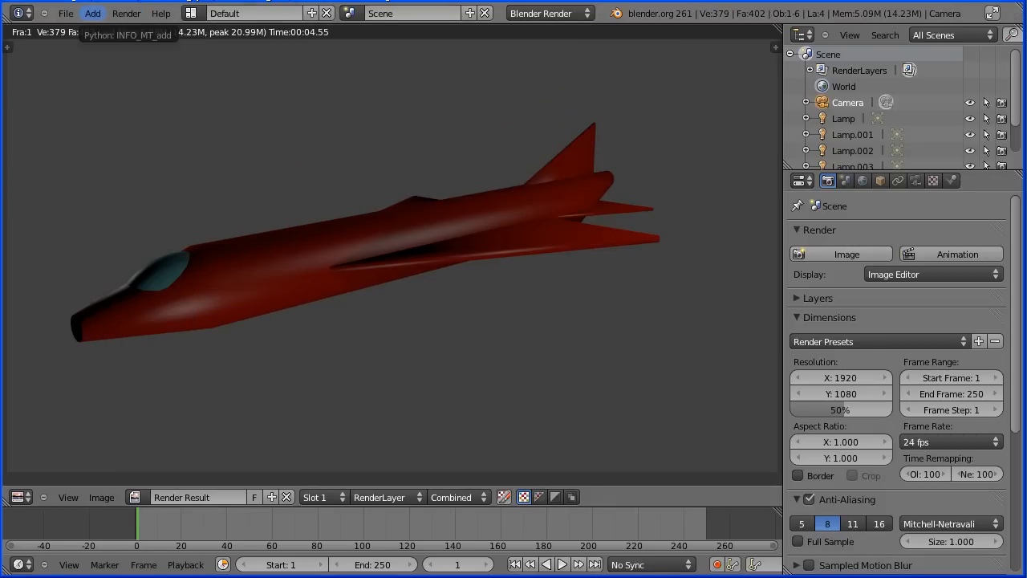
left_click(20, 498)
left_click(52, 481)
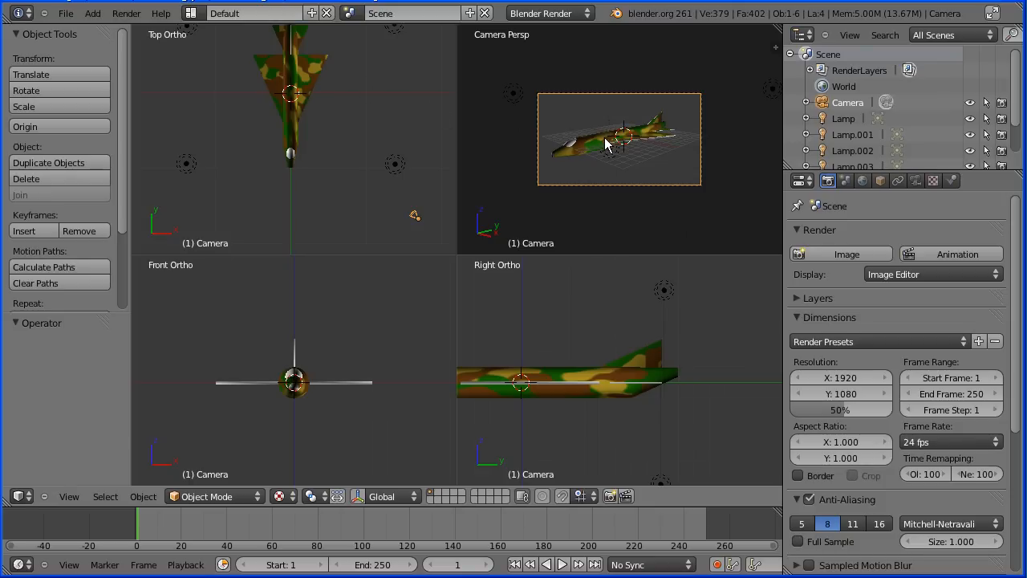
Step: Select the jet plane and rename its redJet material to camo
right_click(314, 77)
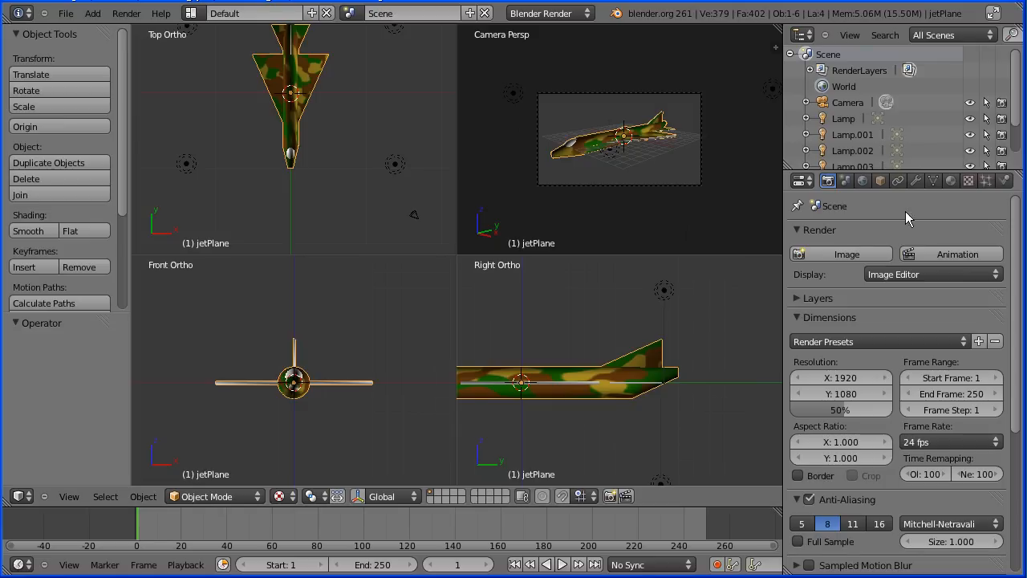
left_click(950, 181)
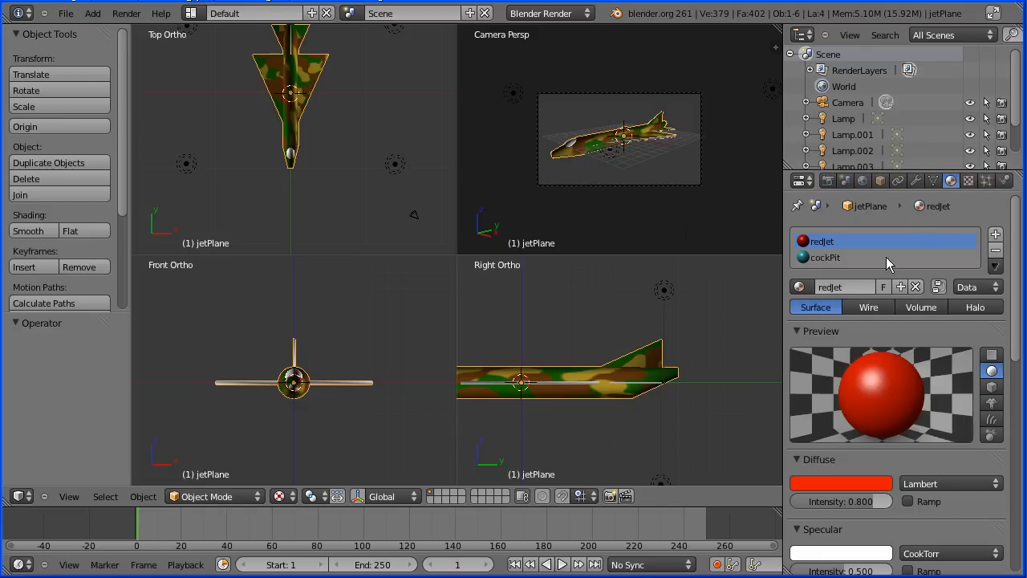
left_click(836, 289)
type("camo")
Step: Add a new texture named camo to the camo material and set its type to Image or Movie
left_click(969, 186)
left_click(969, 182)
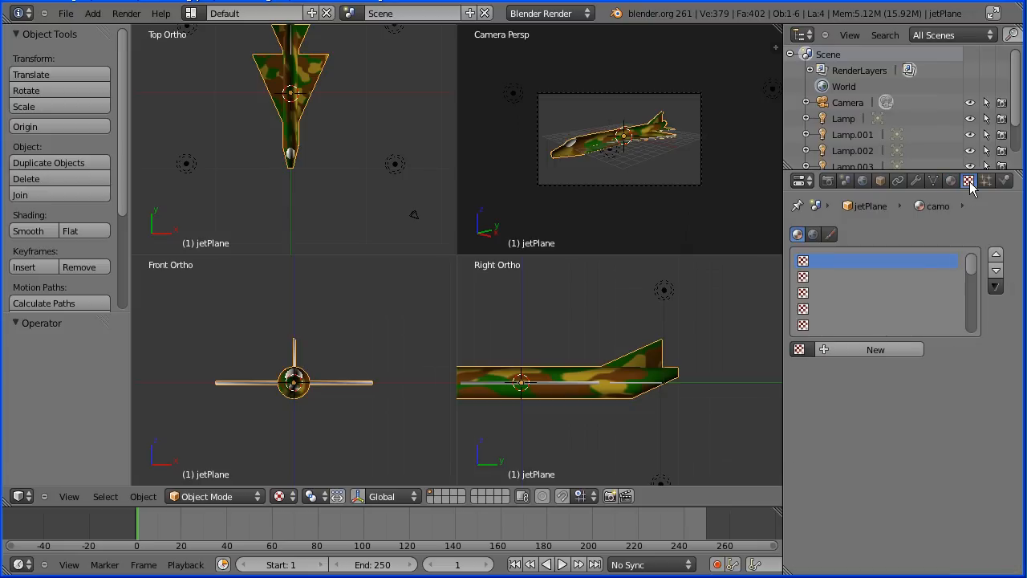
left_click(828, 351)
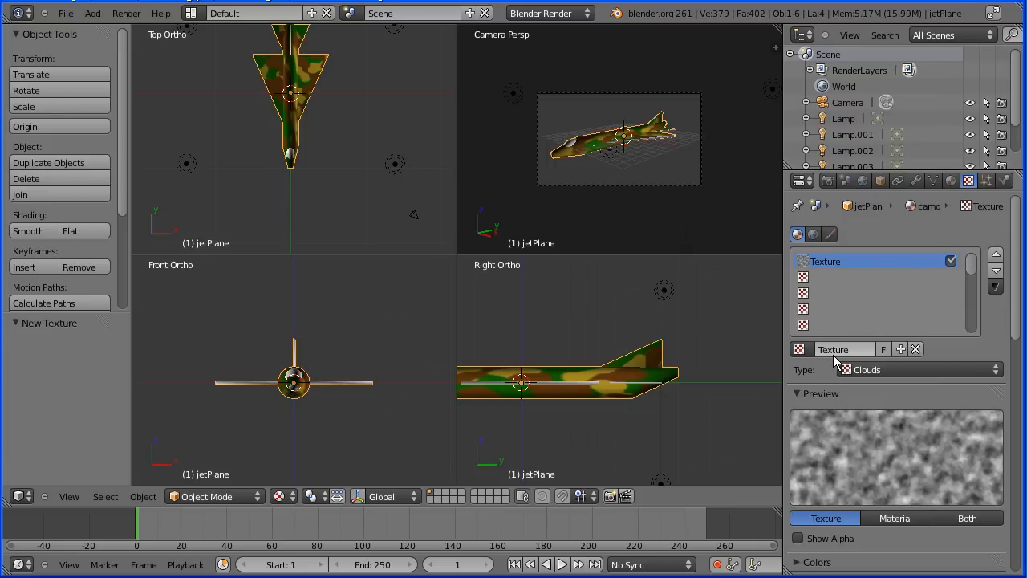
type("ca")
key("Return")
left_click(853, 371)
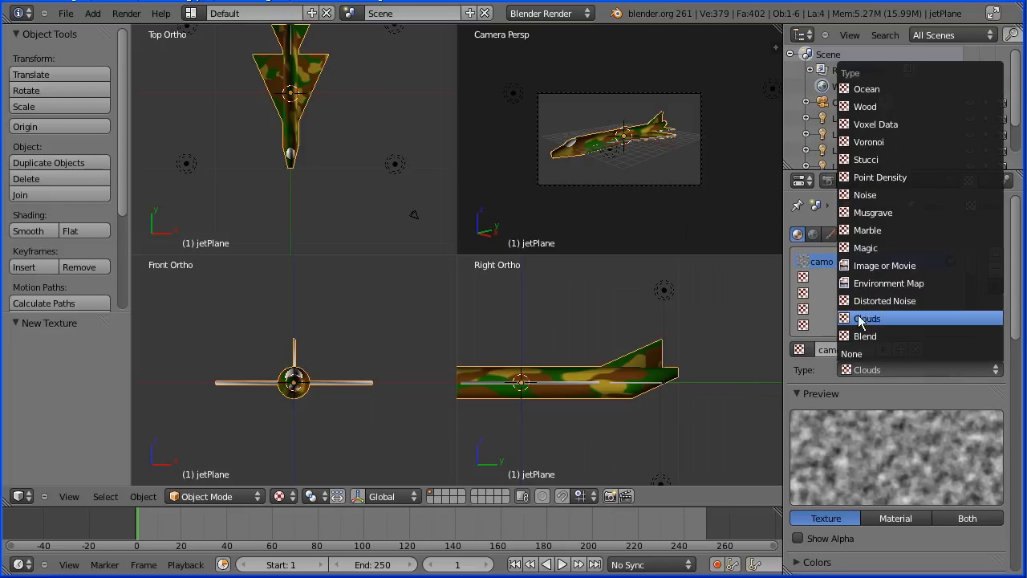
left_click(886, 265)
Step: Preview both texture and material, and assign the existing camouflage4.jpg image to the camo texture
scroll(897, 377, "down", 5)
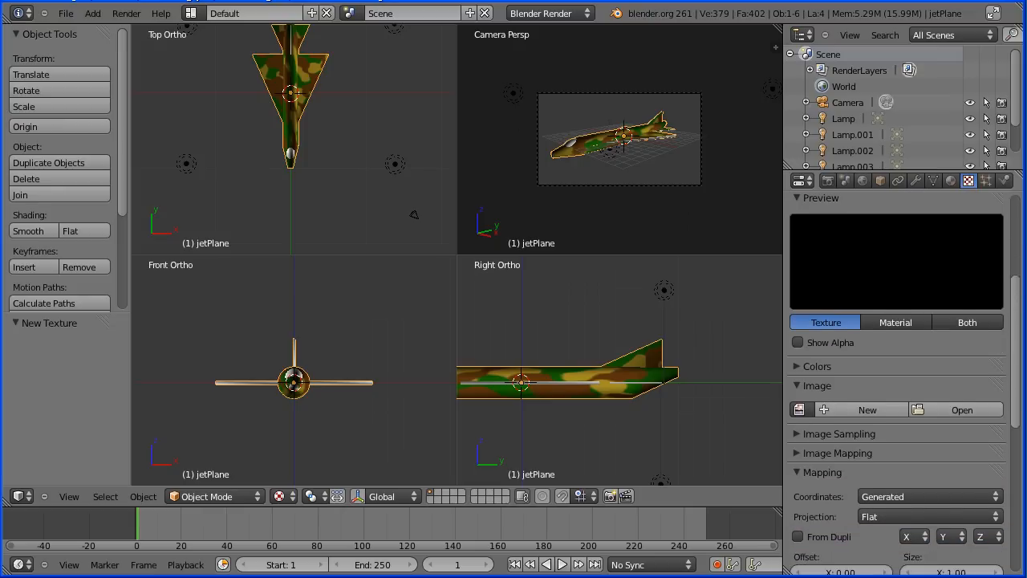
left_click(974, 306)
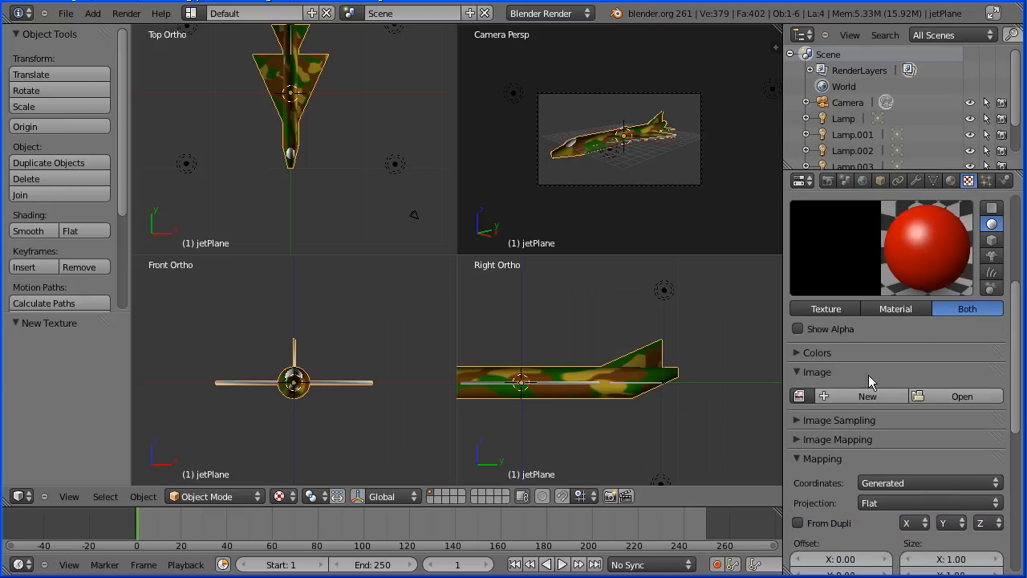
left_click(799, 396)
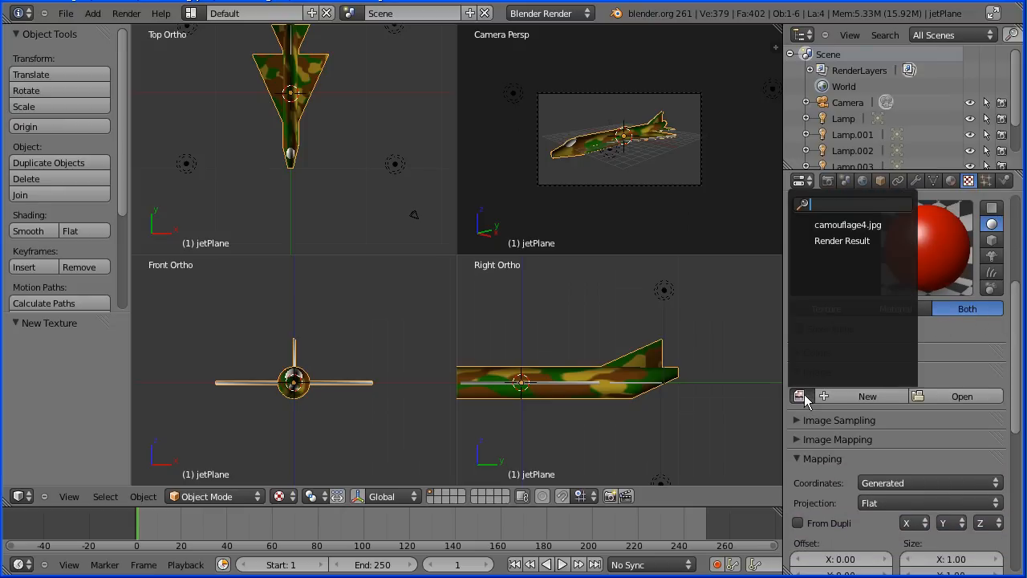
left_click(848, 225)
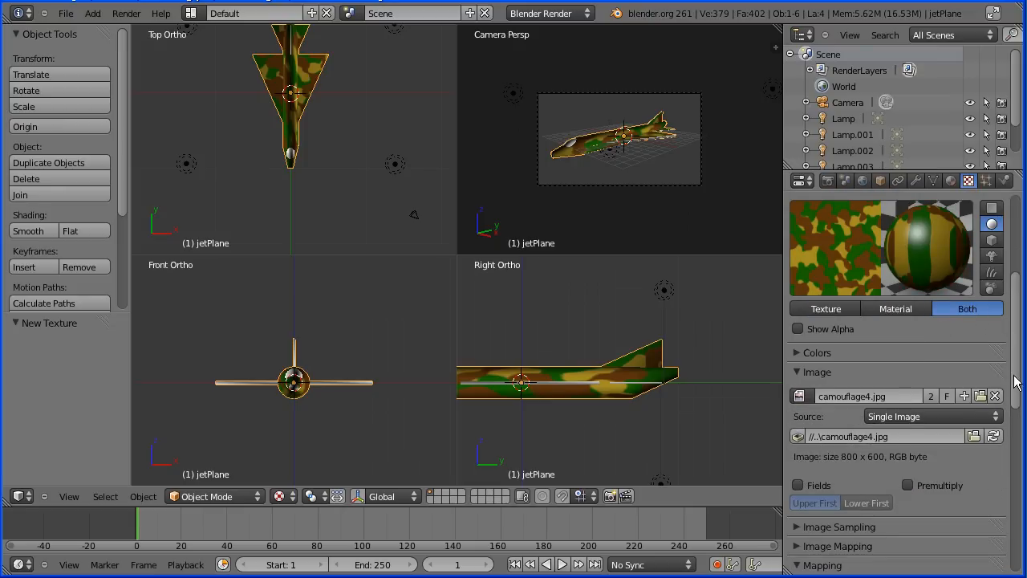
Step: Set the camo texture's mapping coordinates to UV
scroll(932, 434, "down", 5)
left_click(932, 431)
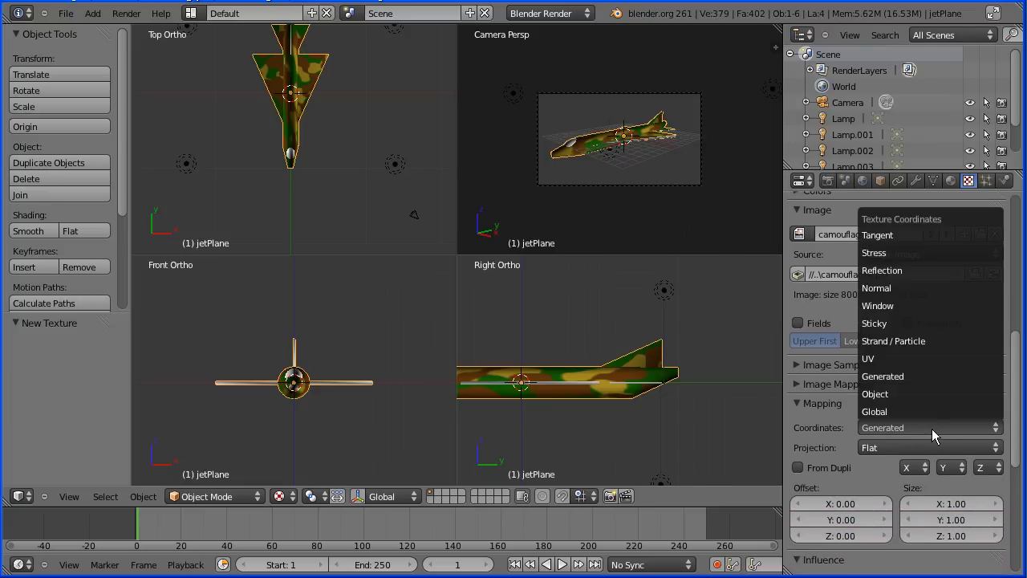
left_click(932, 362)
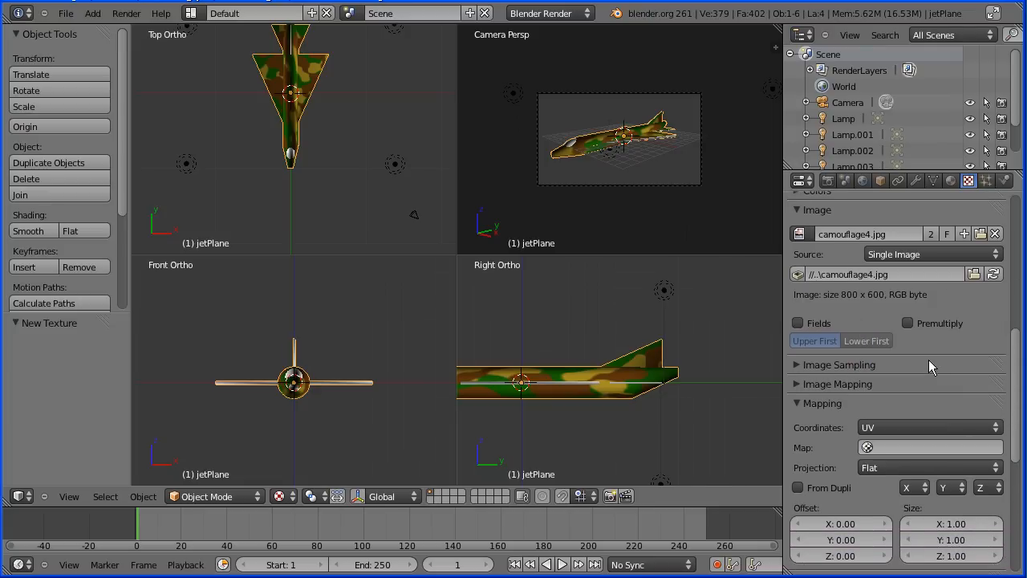
Step: Render a still image of the jet with the UV-mapped camouflage texture
left_click(829, 180)
left_click(834, 252)
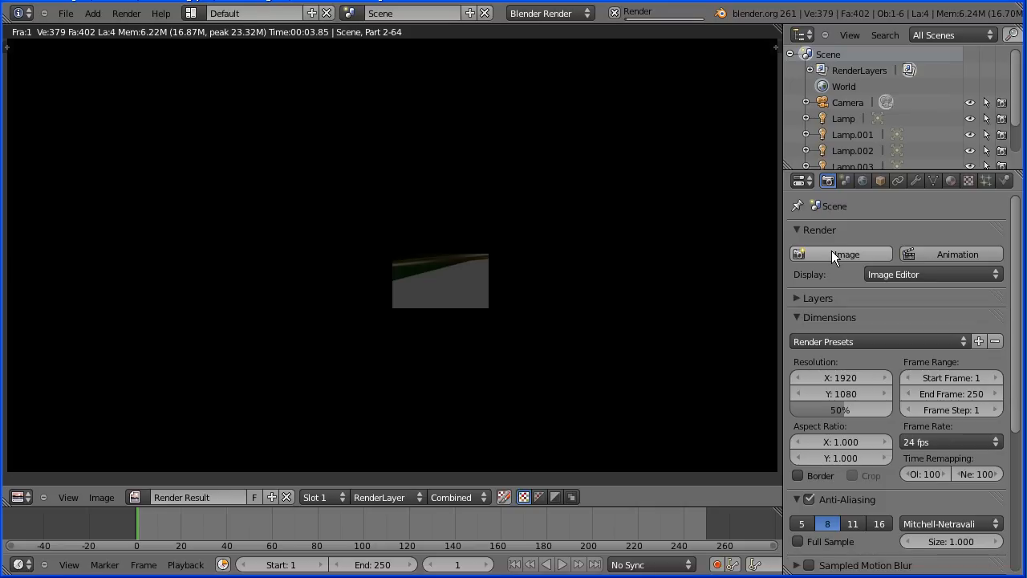